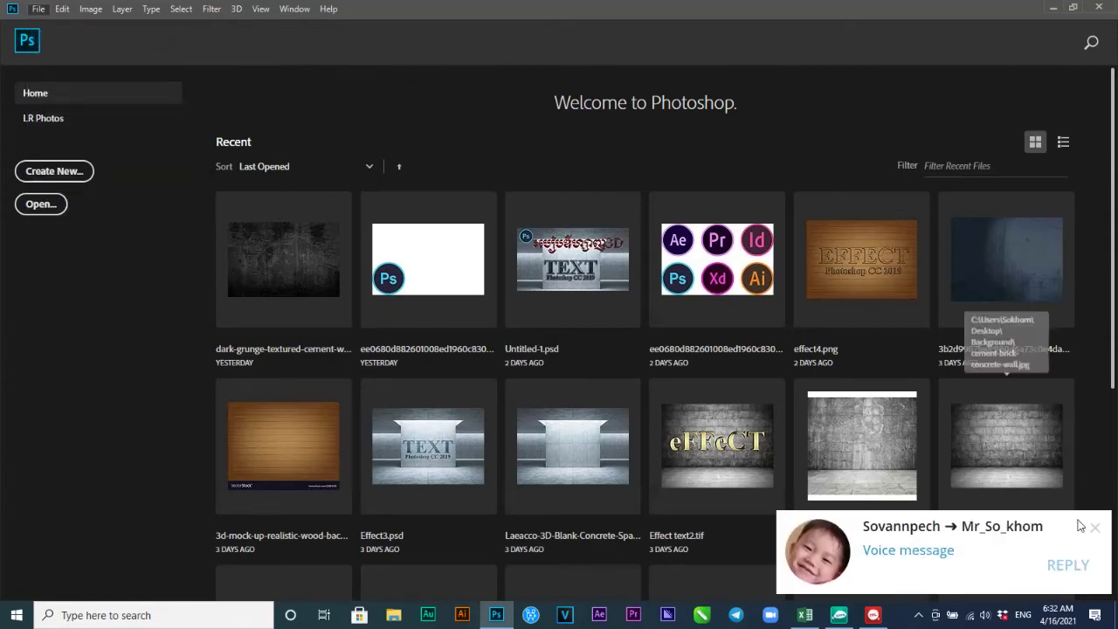
- Try to open the blank business cards .webp image from the Background folder
click(1094, 526)
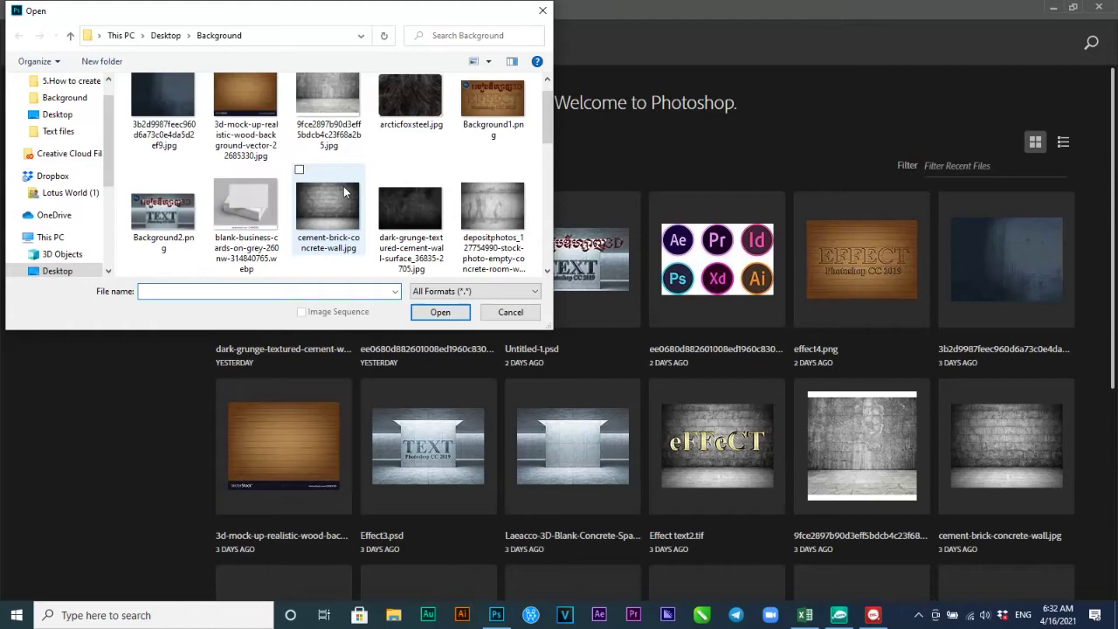
click(235, 223)
click(434, 311)
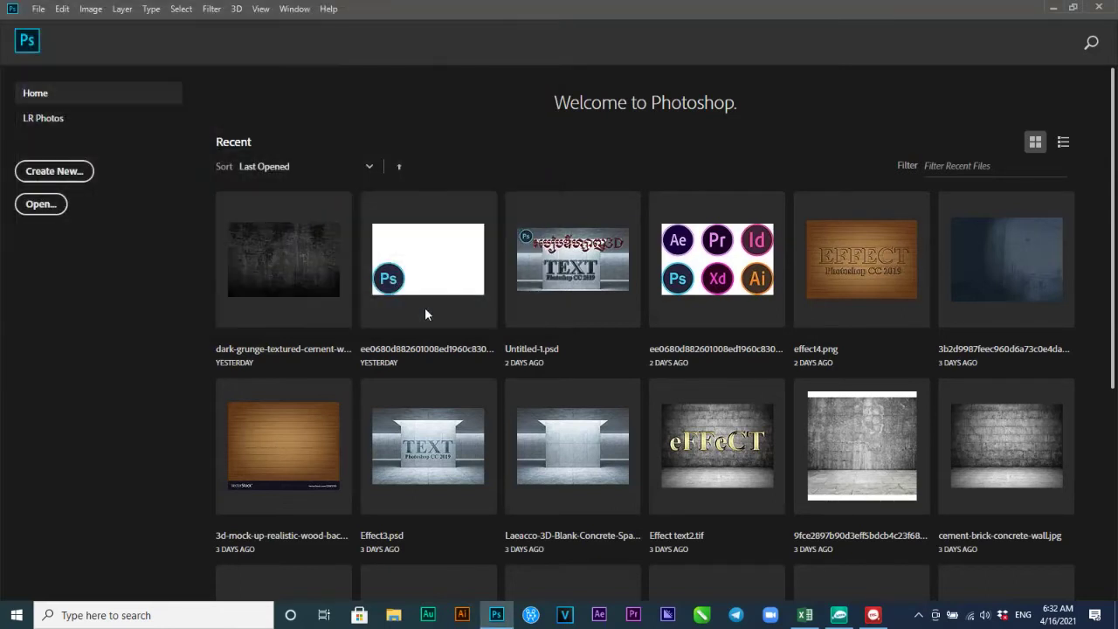
click(548, 233)
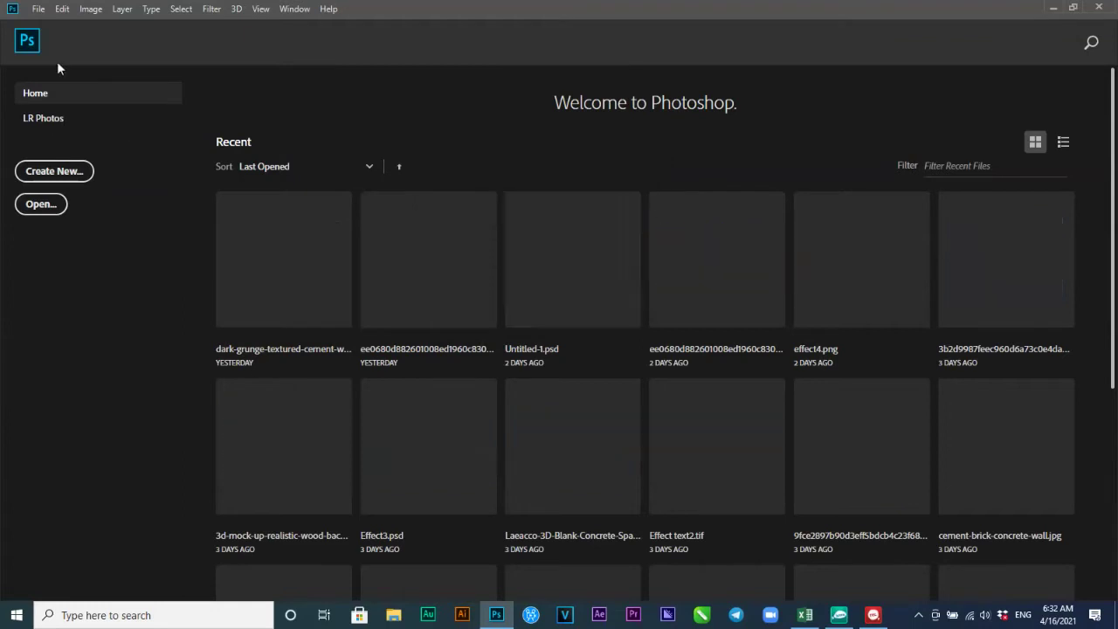
- Open cement-brick-concrete-wall.jpg from the Background folder
click(38, 8)
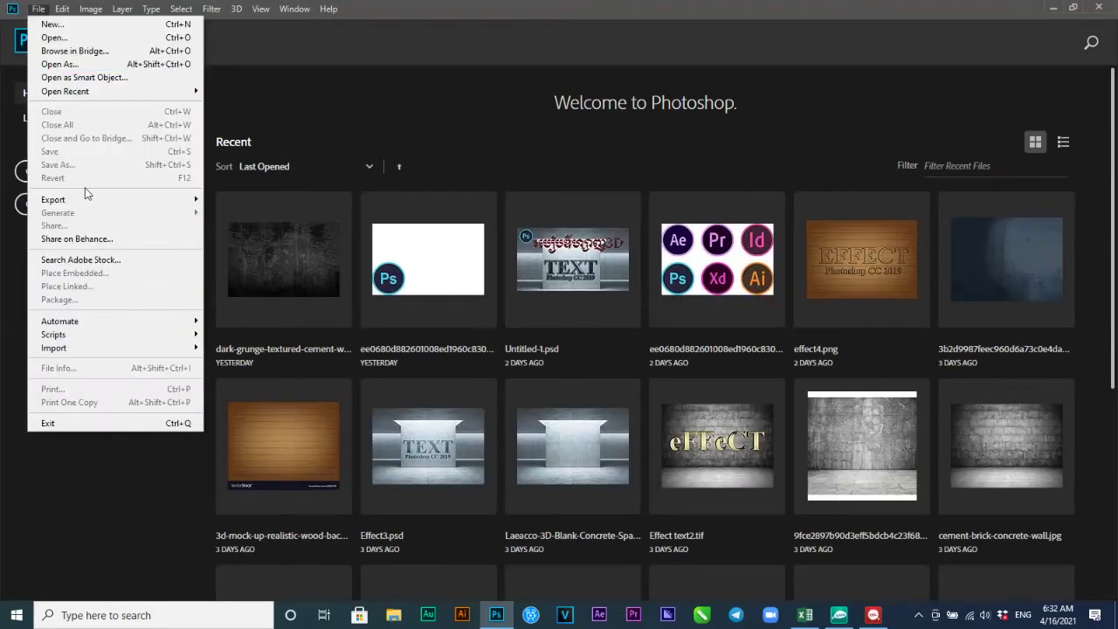
click(54, 37)
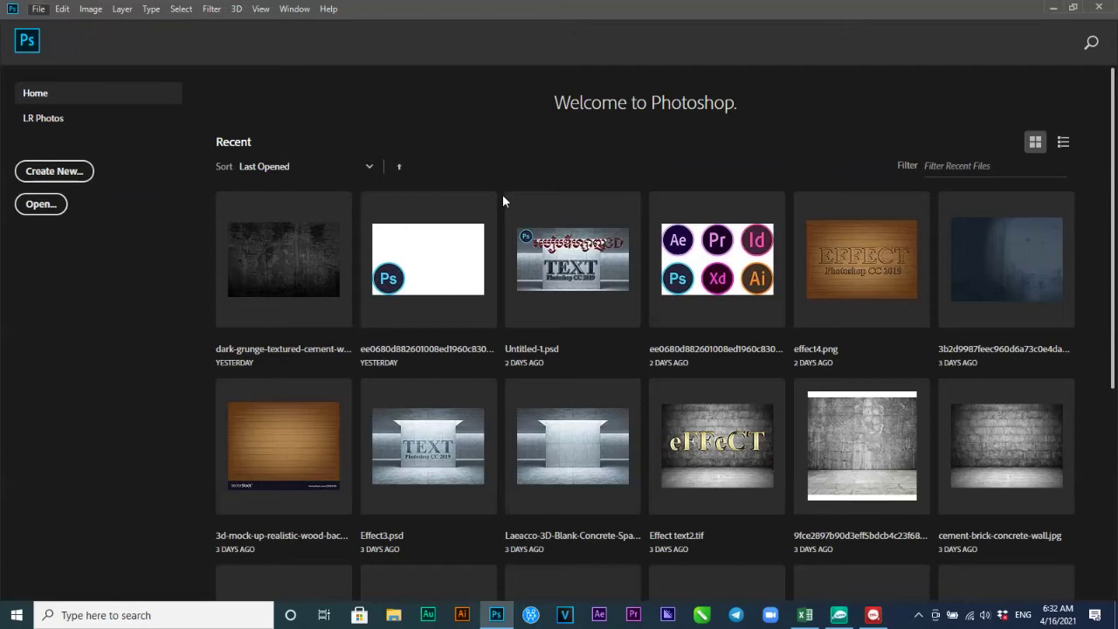
scroll(374, 203, down, 5)
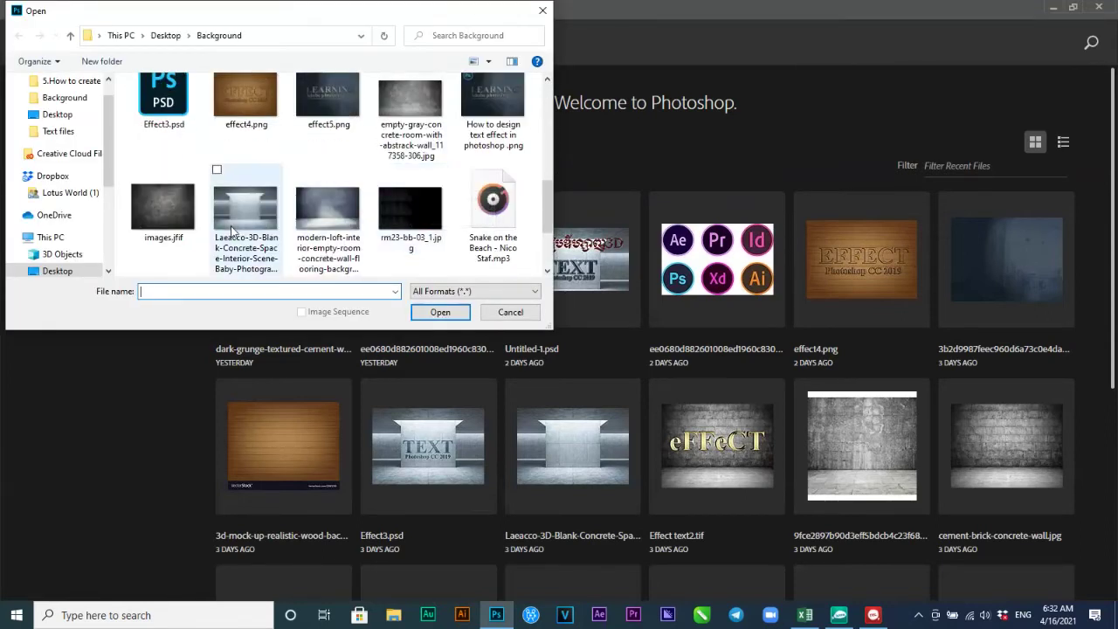
scroll(278, 204, up, 2)
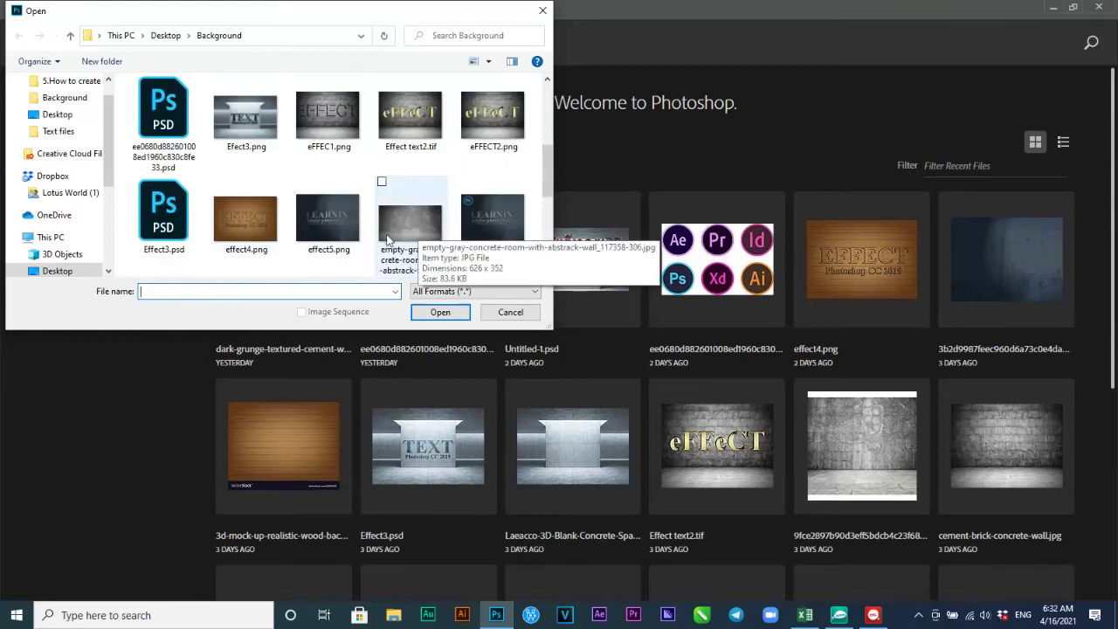
scroll(387, 240, up, 1)
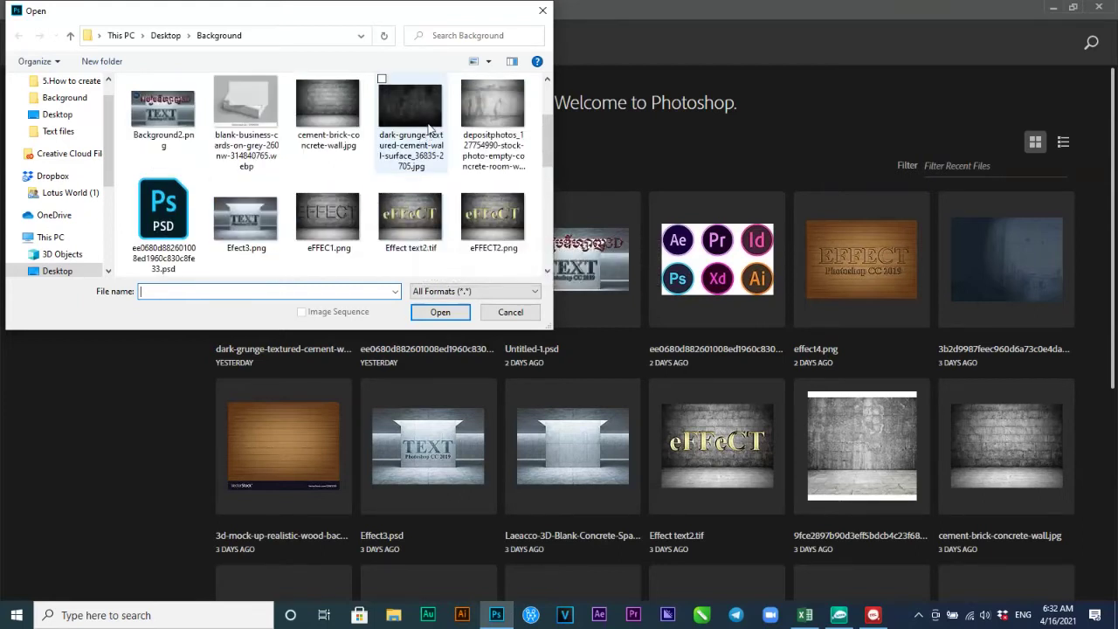
click(337, 120)
click(439, 312)
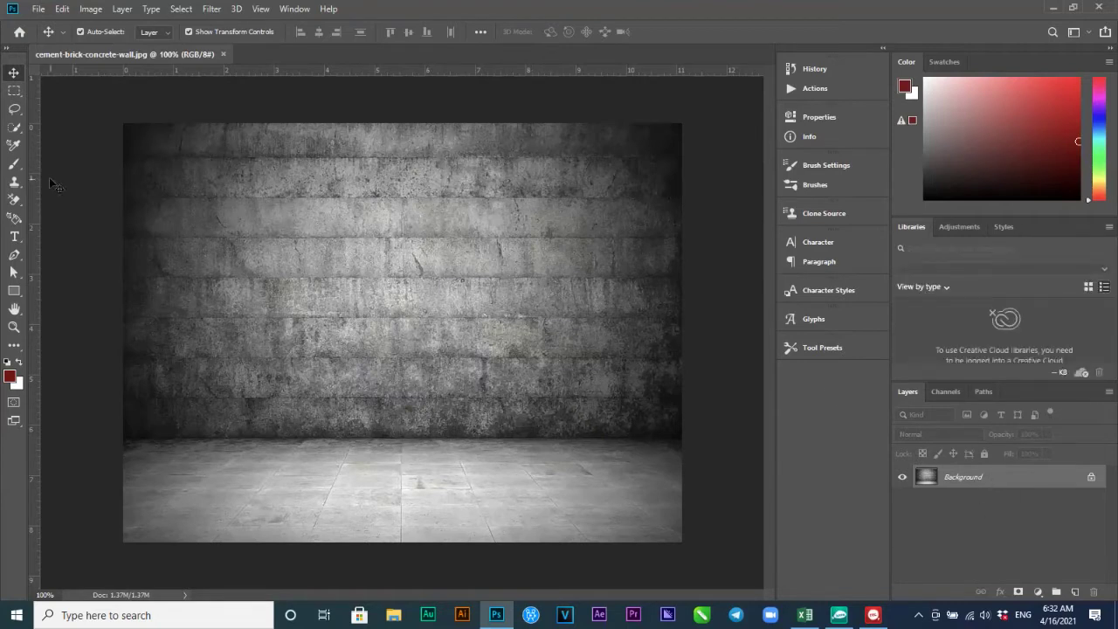
- Add a text layer with the Lorem Ipsum placeholder near the middle of the concrete wall
click(14, 236)
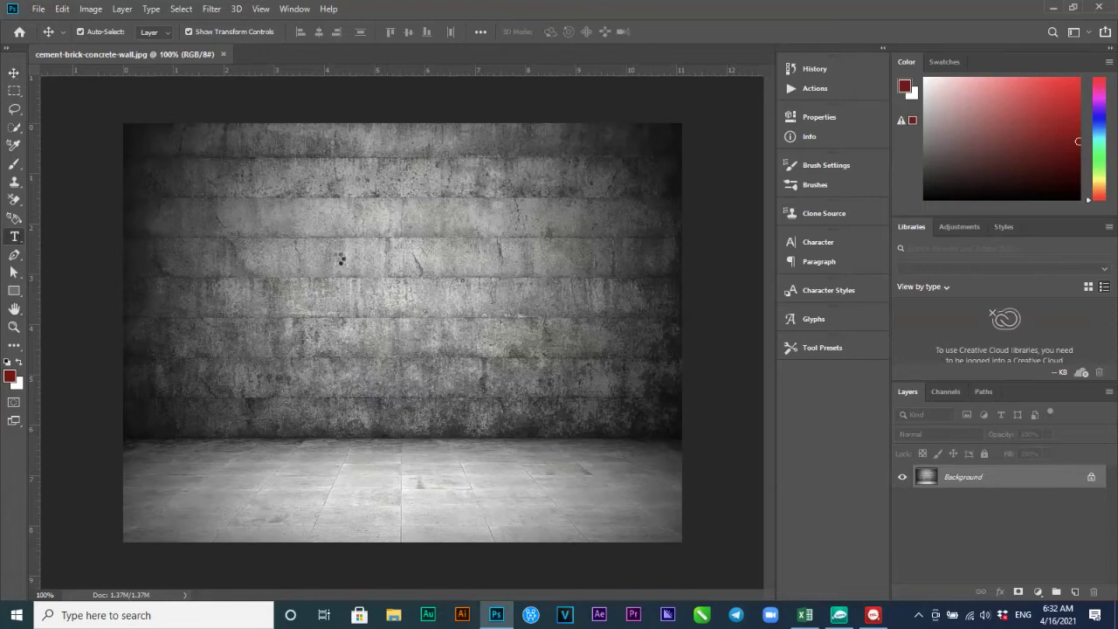
click(332, 303)
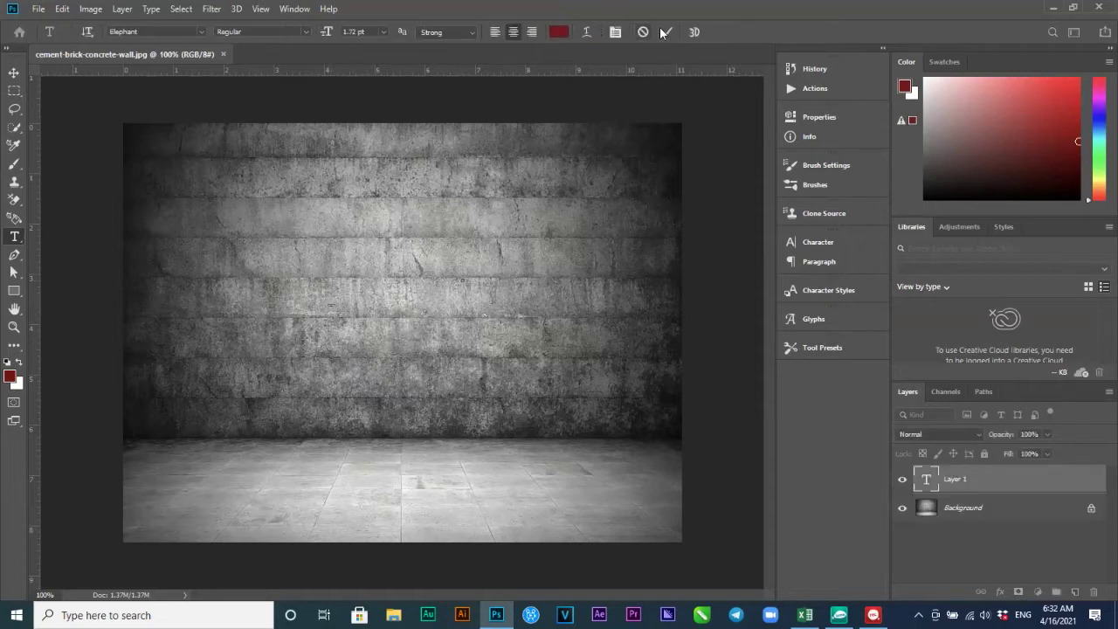
click(14, 76)
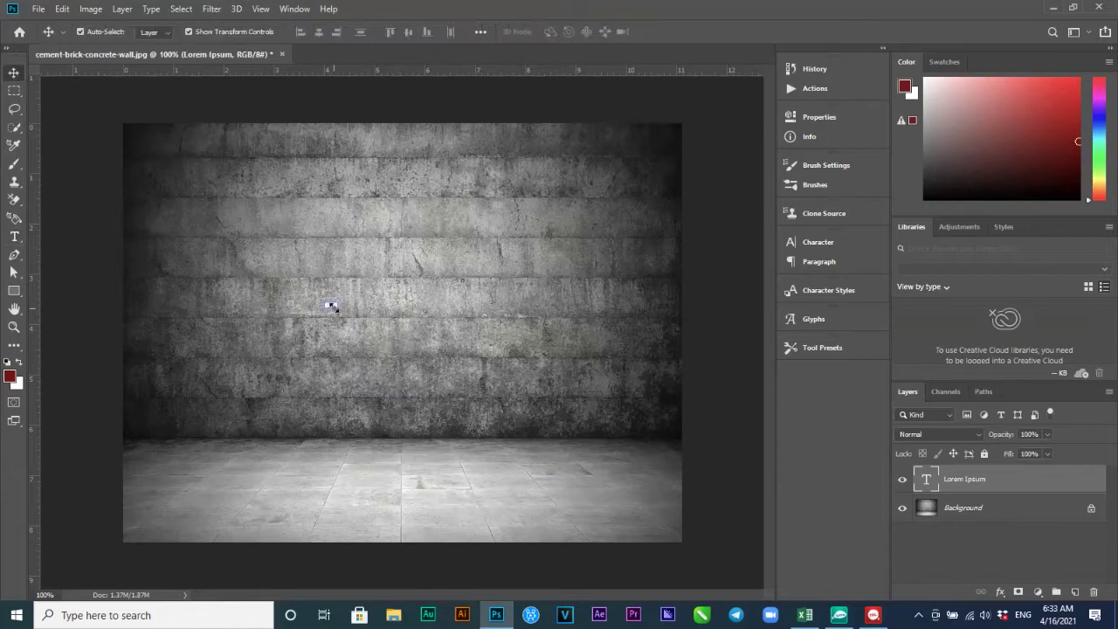
- Enlarge the tiny placeholder text to about 5260% and position it across the middle of the wall
key(ctrl+t)
drag(328, 307, 669, 378)
drag(564, 332, 453, 273)
drag(557, 301, 618, 278)
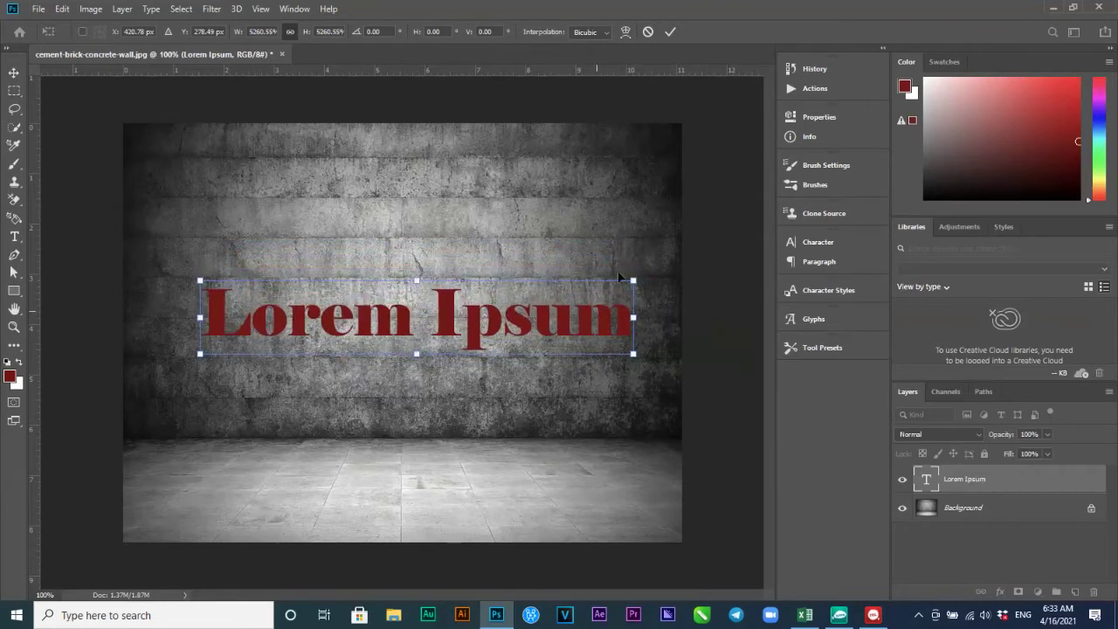
click(670, 32)
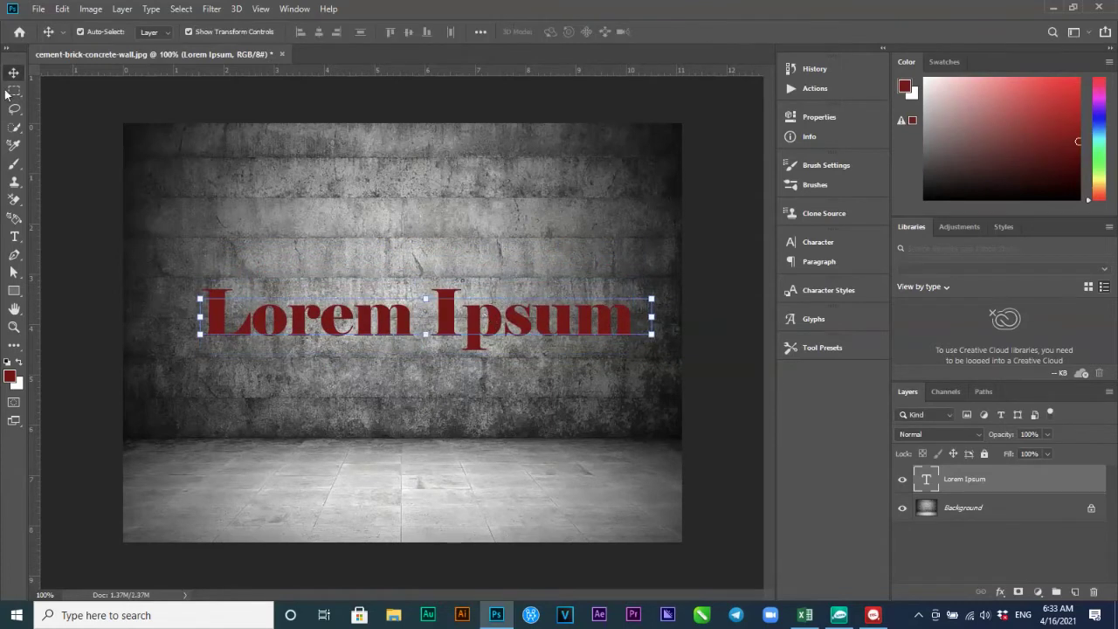
- Replace the placeholder text with "3D Design"
click(14, 235)
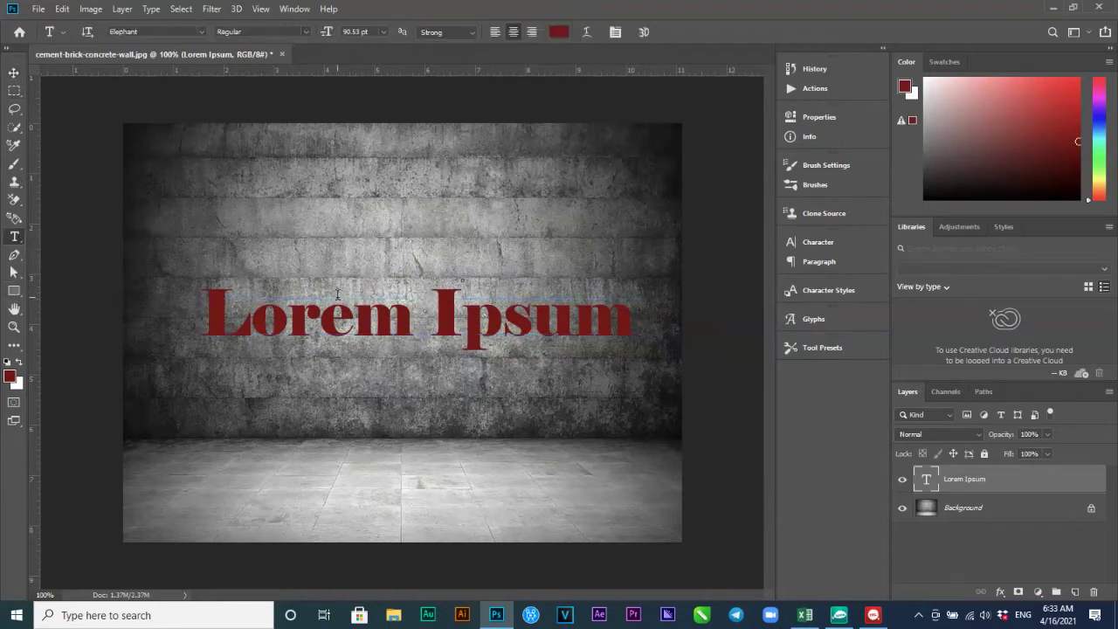
click(356, 308)
drag(206, 314, 660, 294)
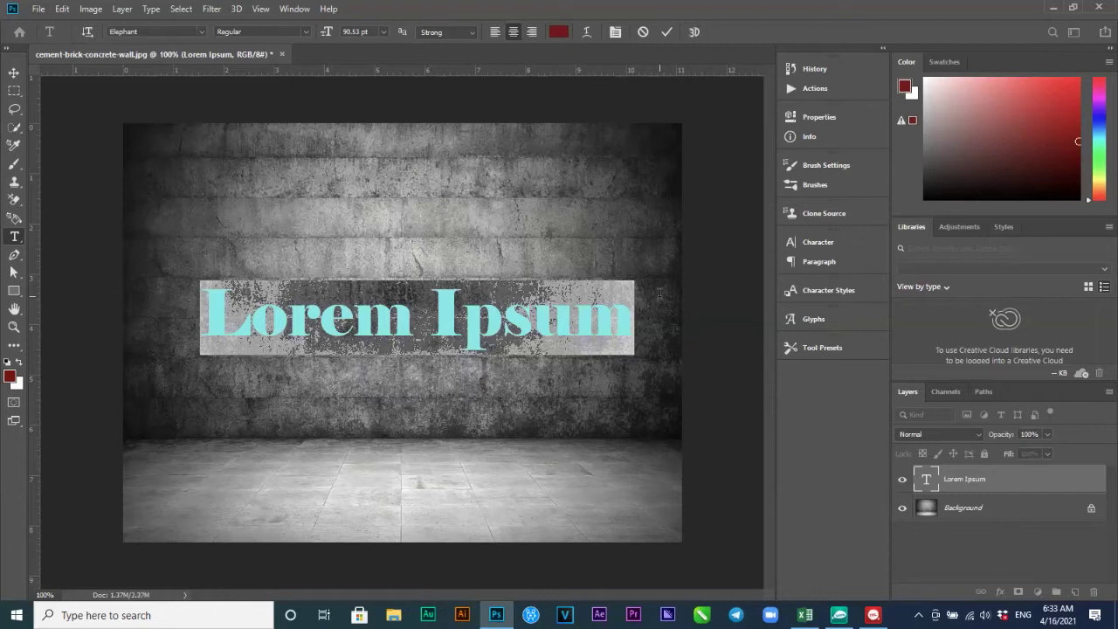
text(3D)
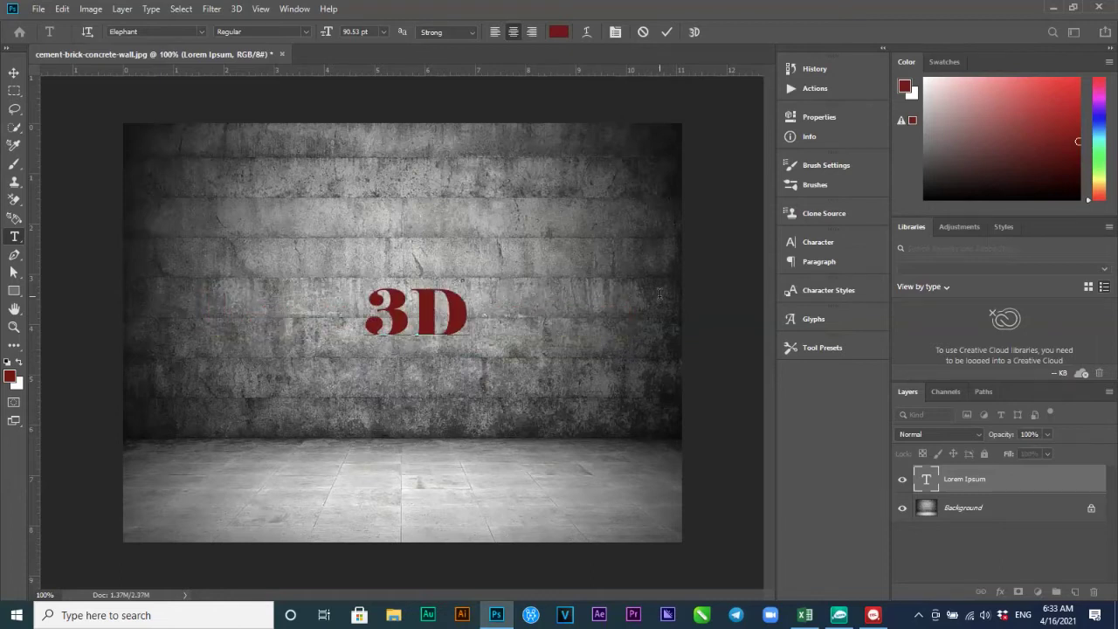
text( De)
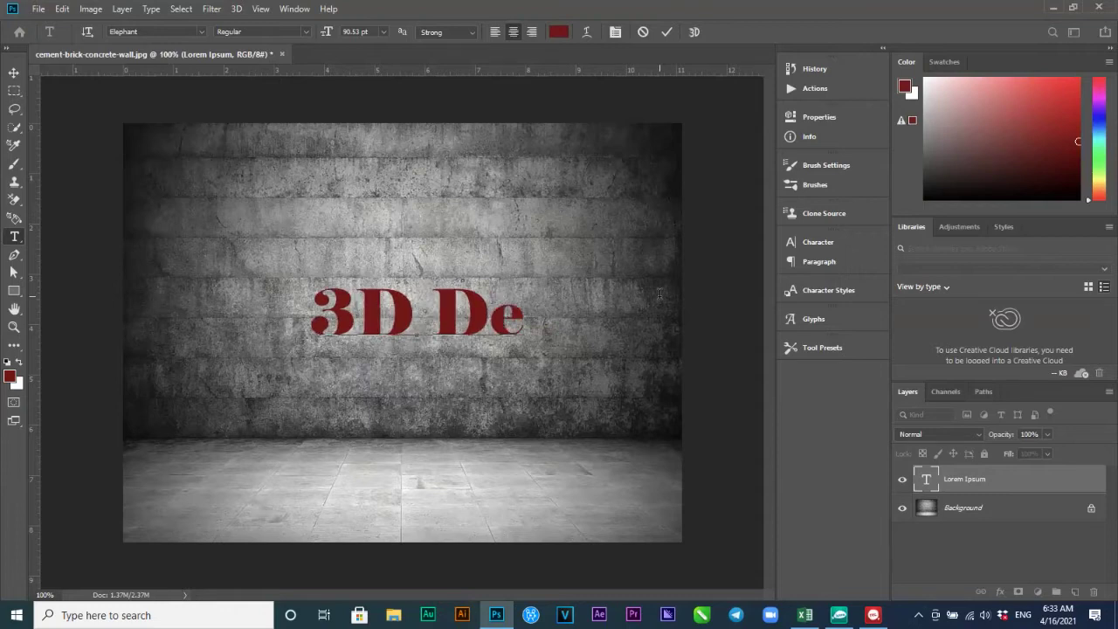
text(sign)
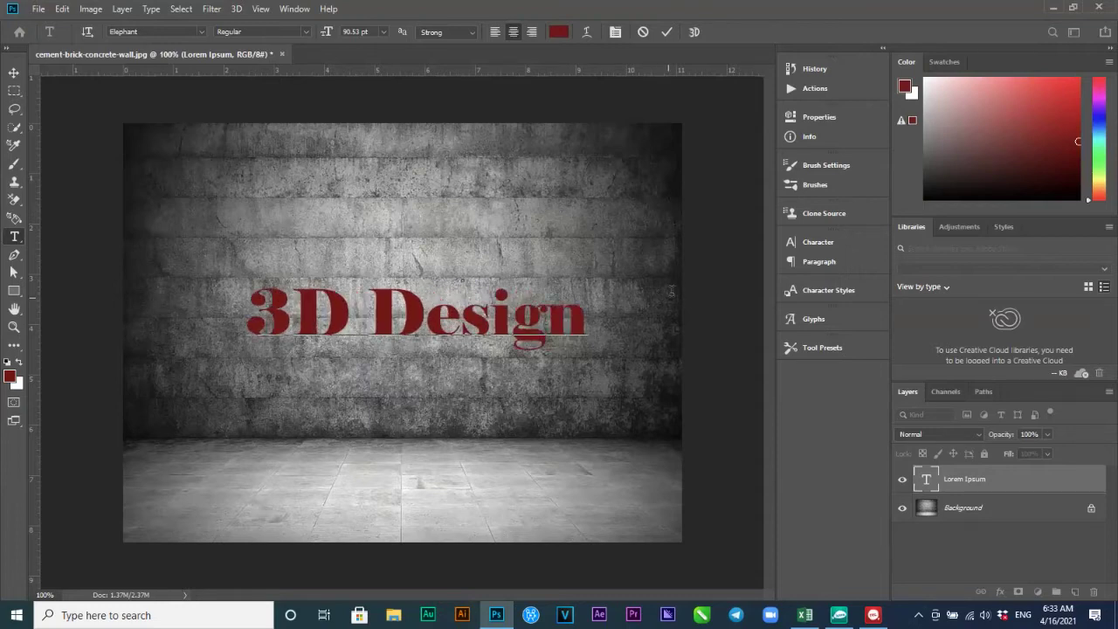
click(665, 31)
- Scale the "3D Design" text up to about 139% and move it higher on the wall
key(v)
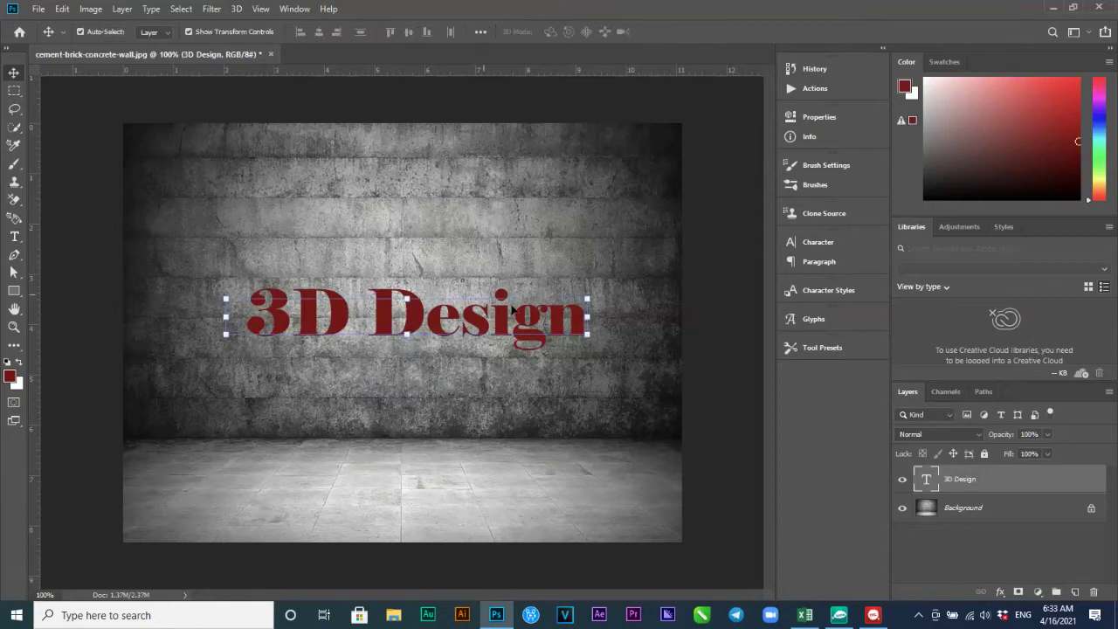
drag(590, 338, 555, 256)
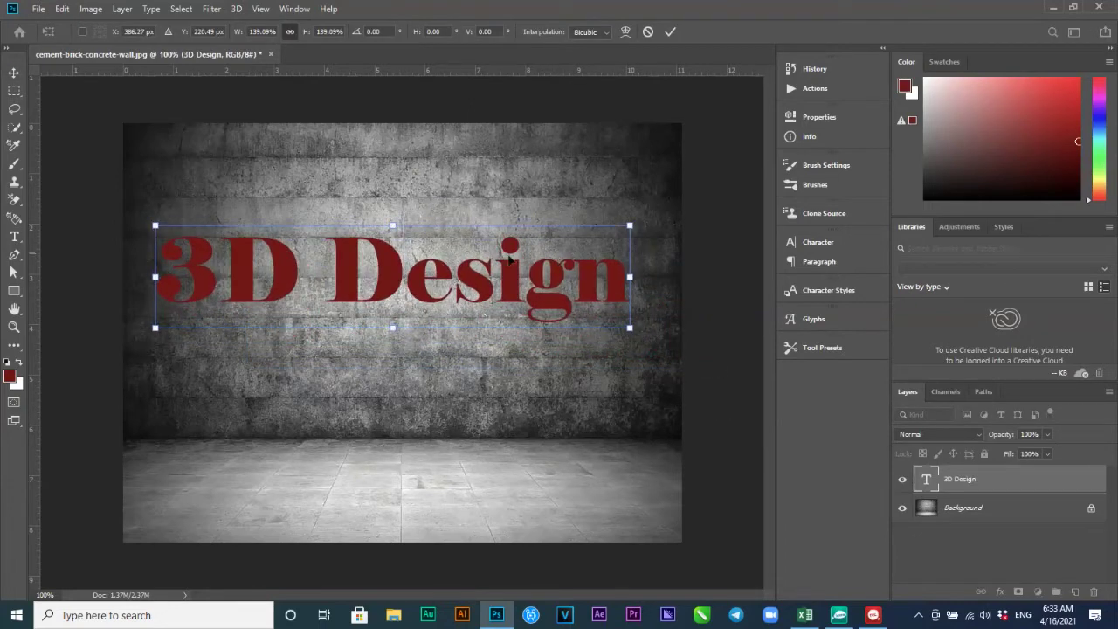
click(669, 31)
- Remove the word "Design" from the text layer, leaving only "3D"
key(t)
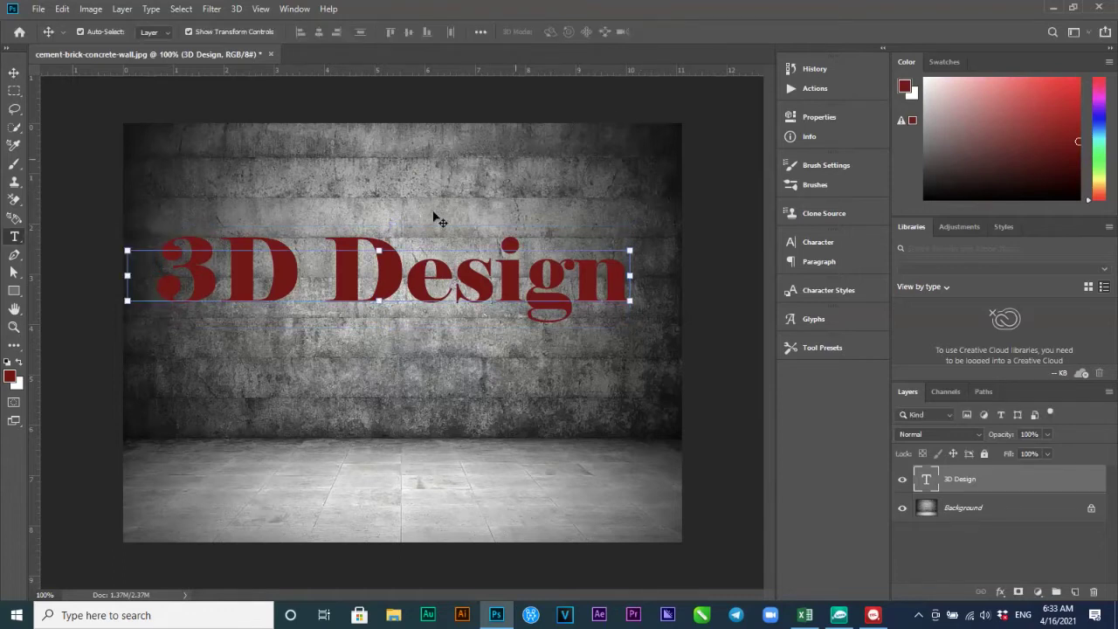
drag(310, 269, 641, 280)
key(BackSpace)
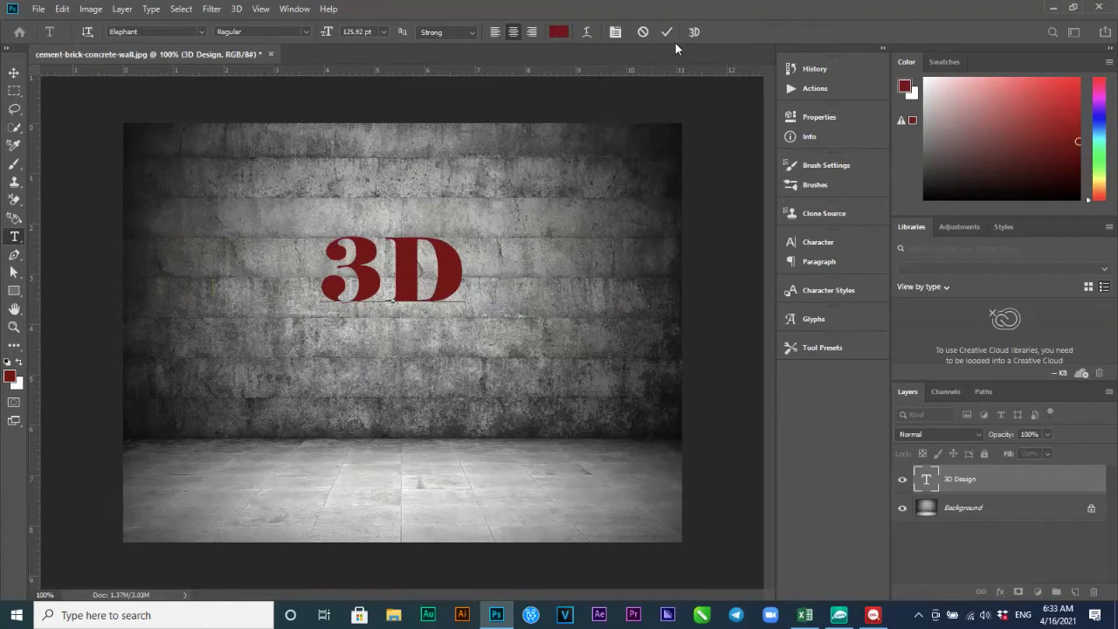
click(666, 31)
- Enlarge the "3D" text to about 266% and centre it on the wall
key(v)
drag(481, 298, 716, 419)
drag(612, 384, 497, 323)
click(670, 32)
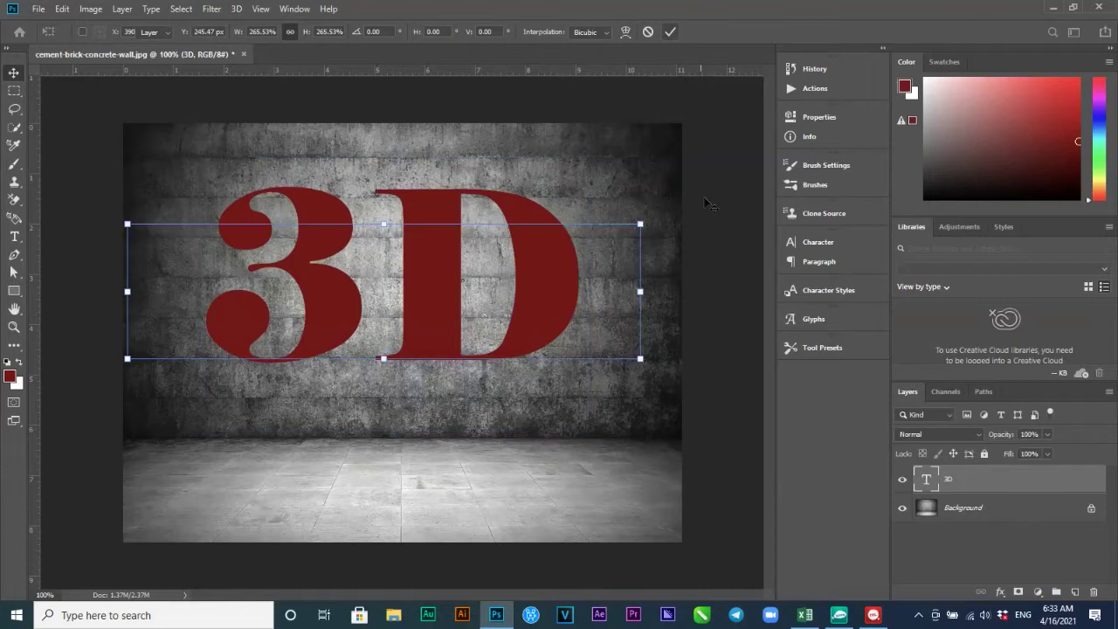
click(553, 321)
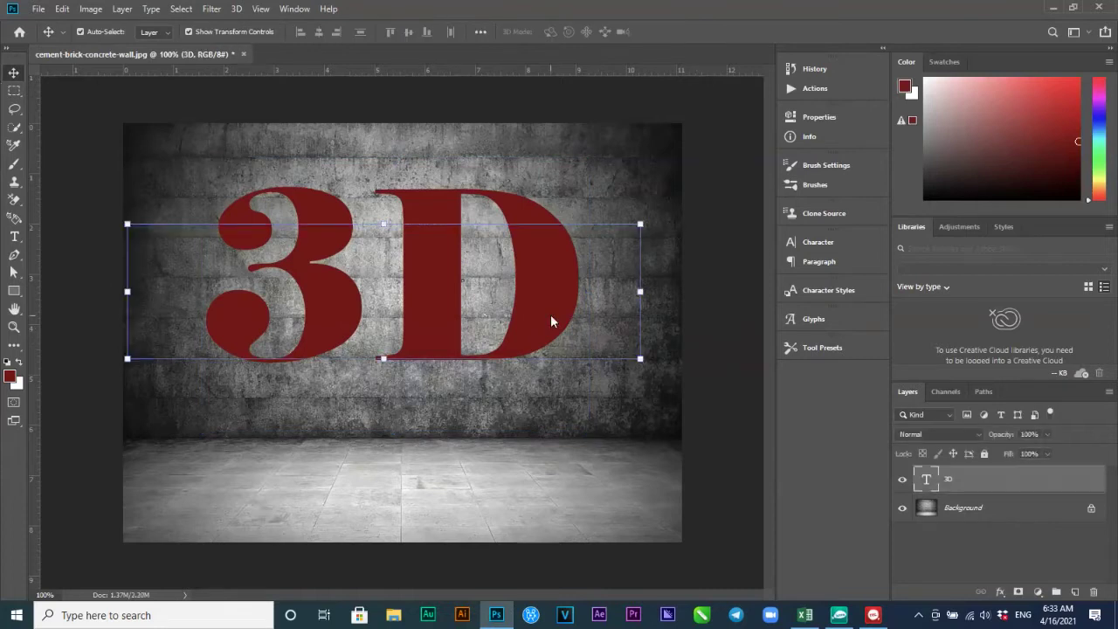
click(714, 262)
click(515, 289)
- Place arcticfoxsteel.jpg from the Background folder as an embedded image
click(38, 9)
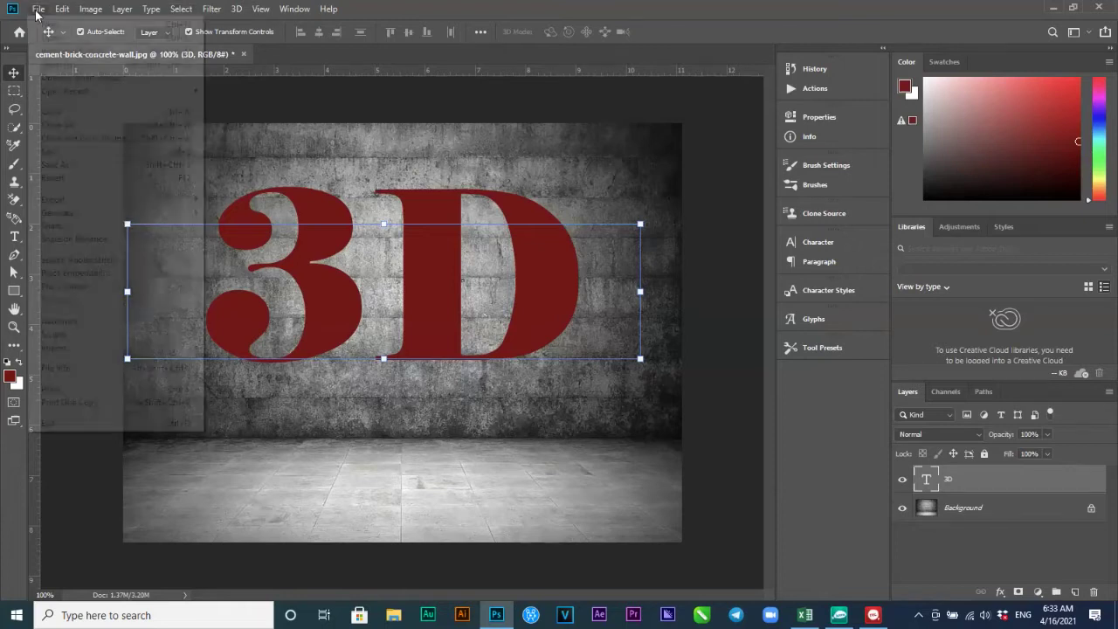
click(85, 274)
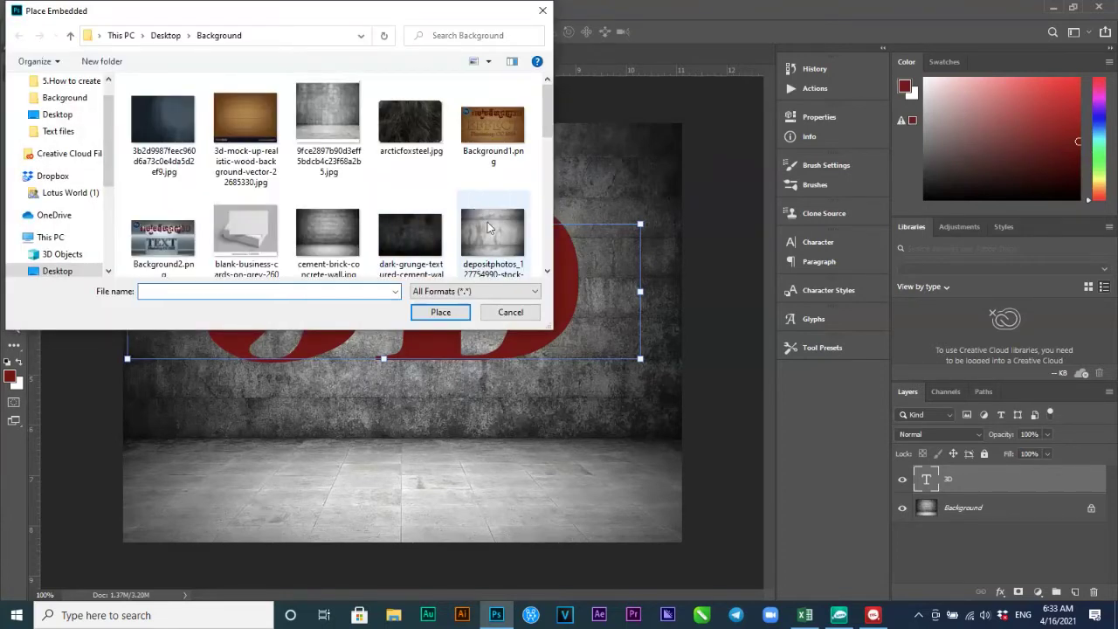
click(415, 138)
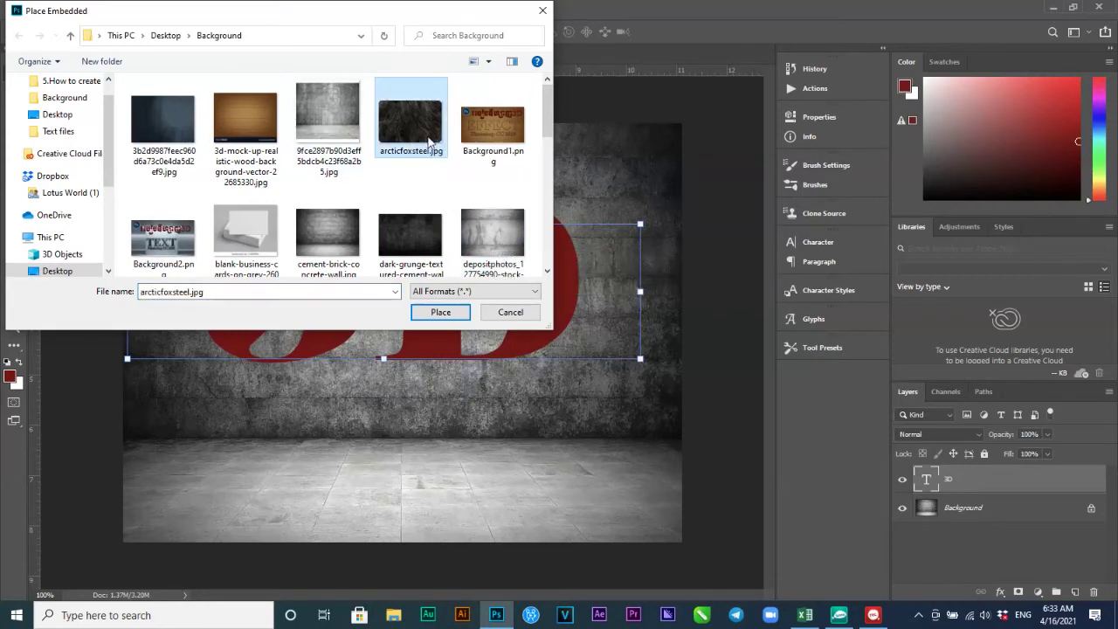
click(437, 312)
- Enlarge the placed fur texture to about 332% wide and 333% high, positioned to cover the whole 3D text
drag(435, 340, 268, 209)
drag(307, 248, 600, 441)
drag(532, 362, 526, 326)
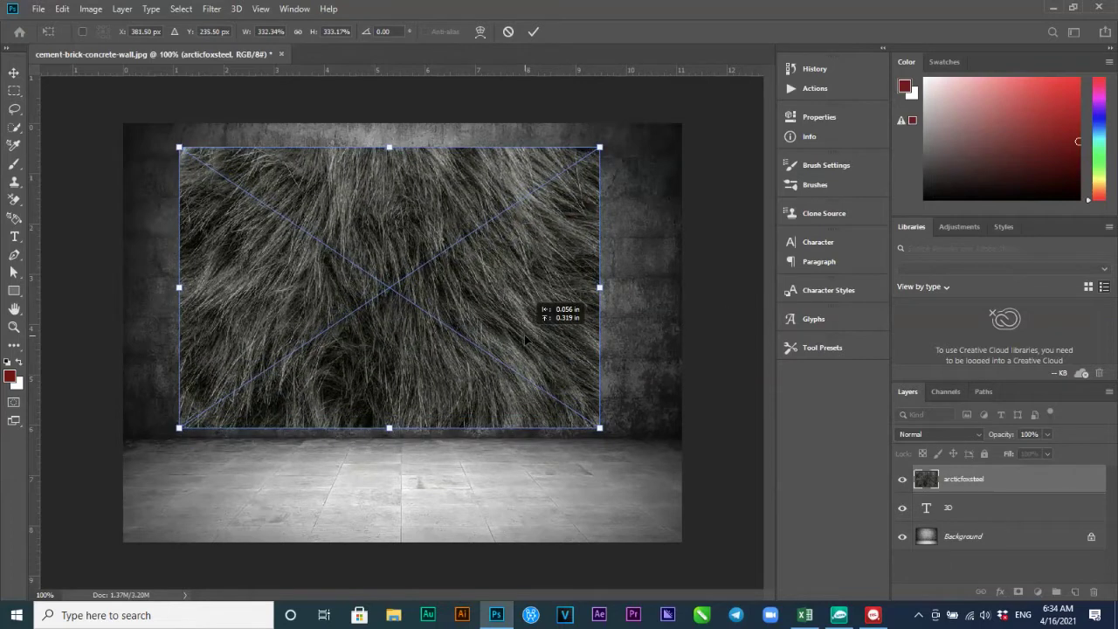
key(Return)
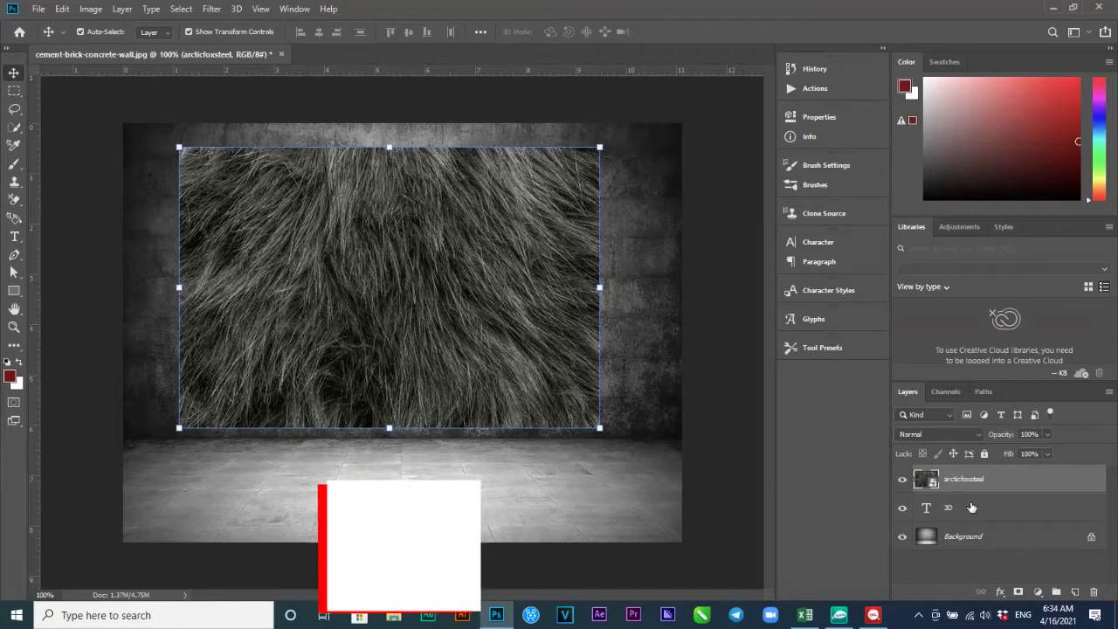
- Load the 3D text's outline as a selection and create a new layer group masked by it
key(ctrl)
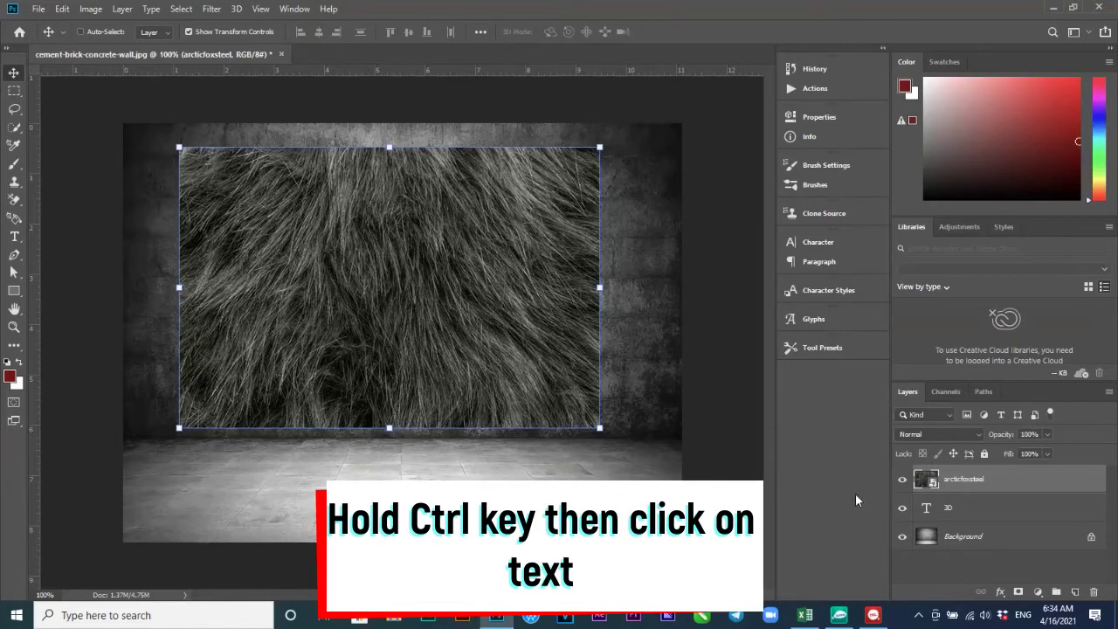
ctrl+click(928, 508)
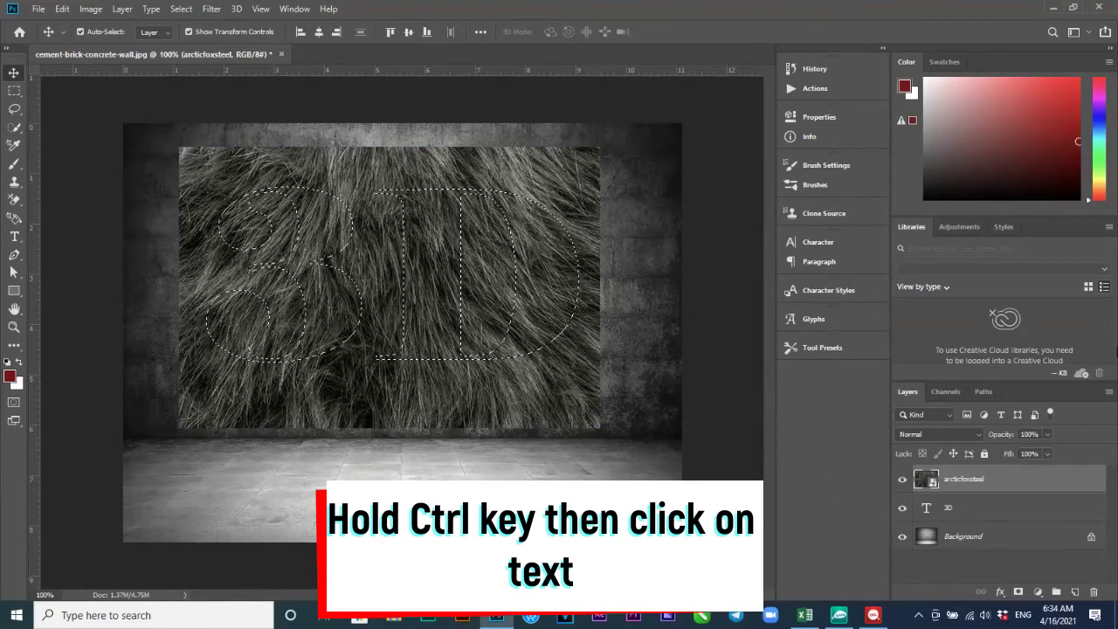
click(1055, 593)
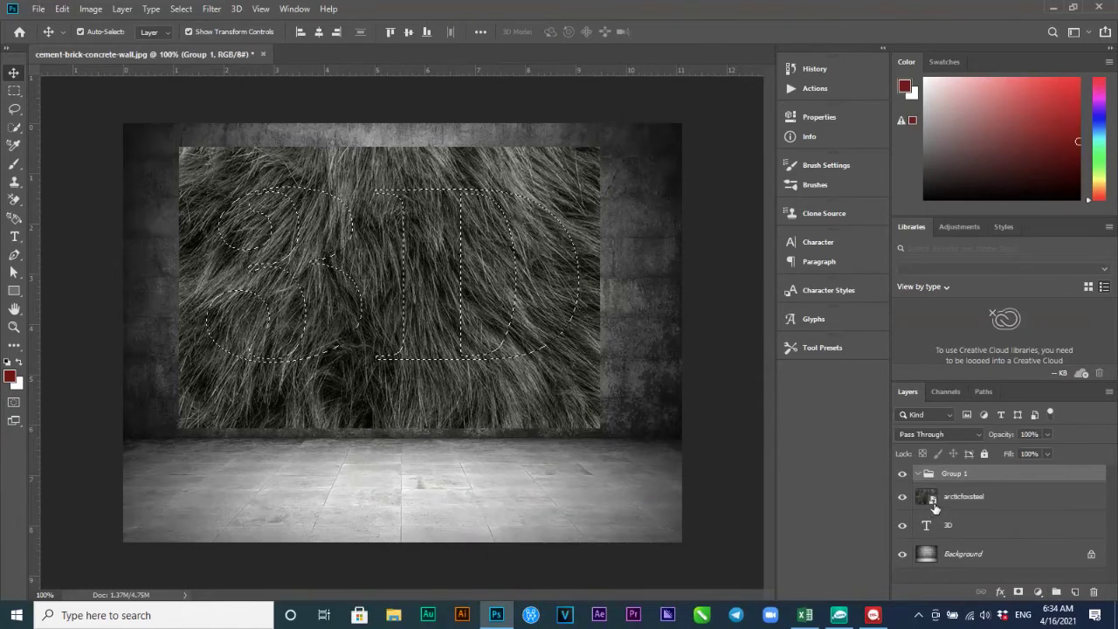
click(1016, 591)
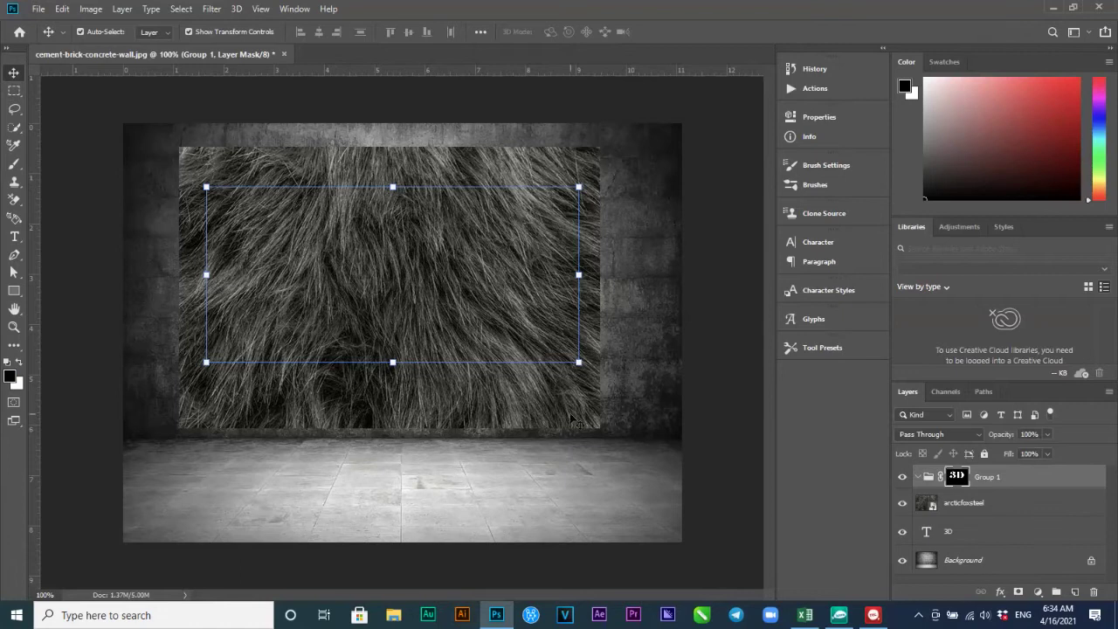
- Move the arcticfoxsteel and 3D text layers into the masked Group 1
click(975, 515)
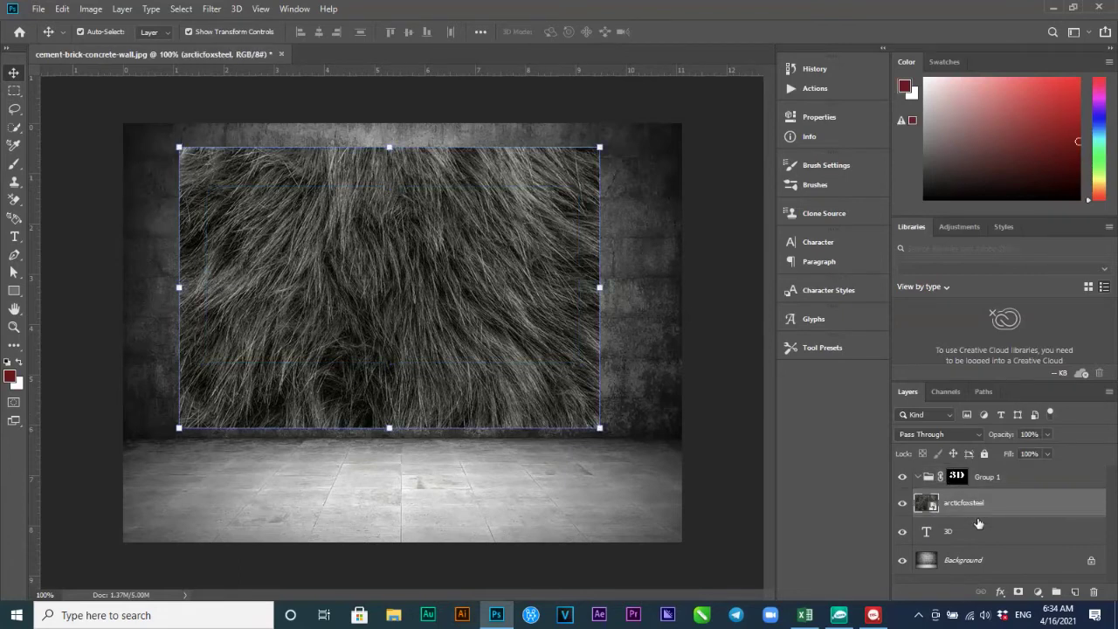
shift+click(978, 533)
drag(978, 533, 978, 487)
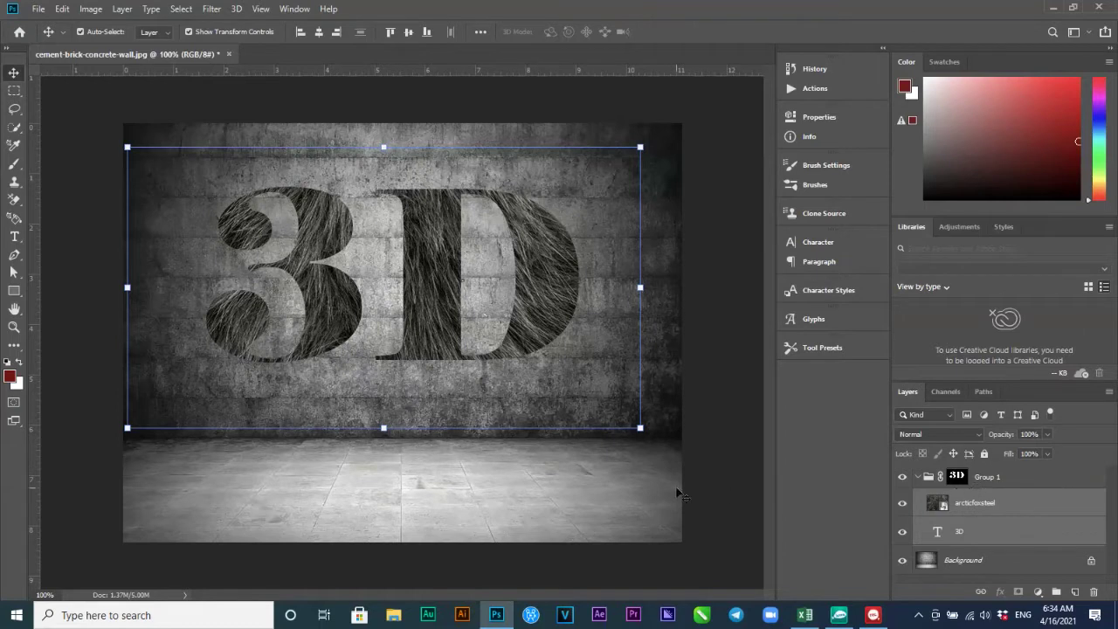
- Convert Group 1 to a smart object and move the fur text slightly lower on the wall
click(712, 437)
click(942, 487)
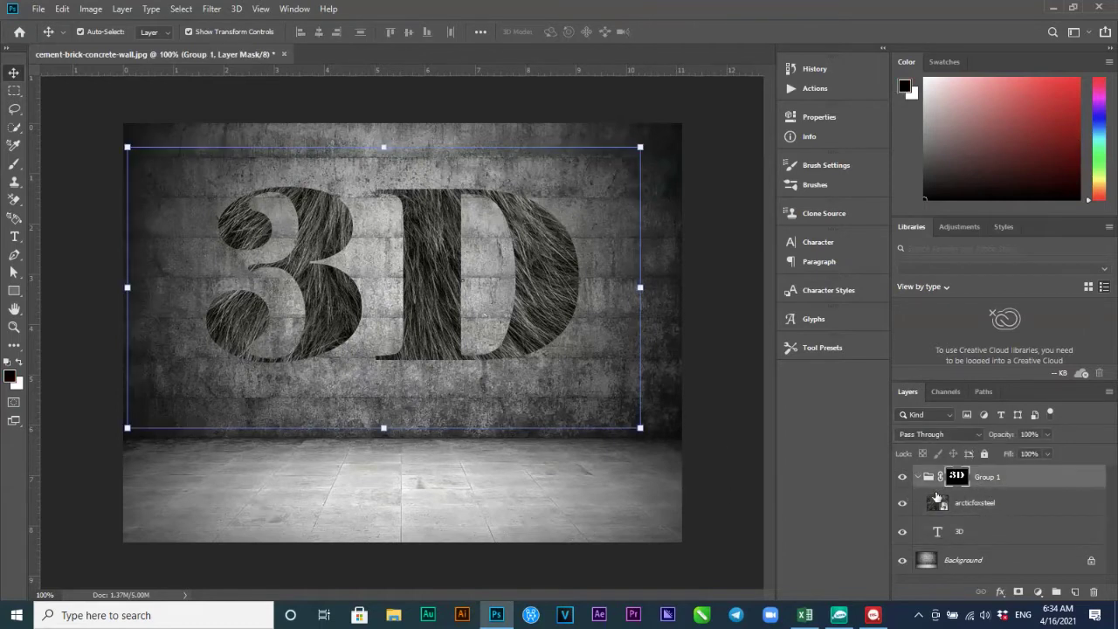
click(919, 477)
click(1046, 474)
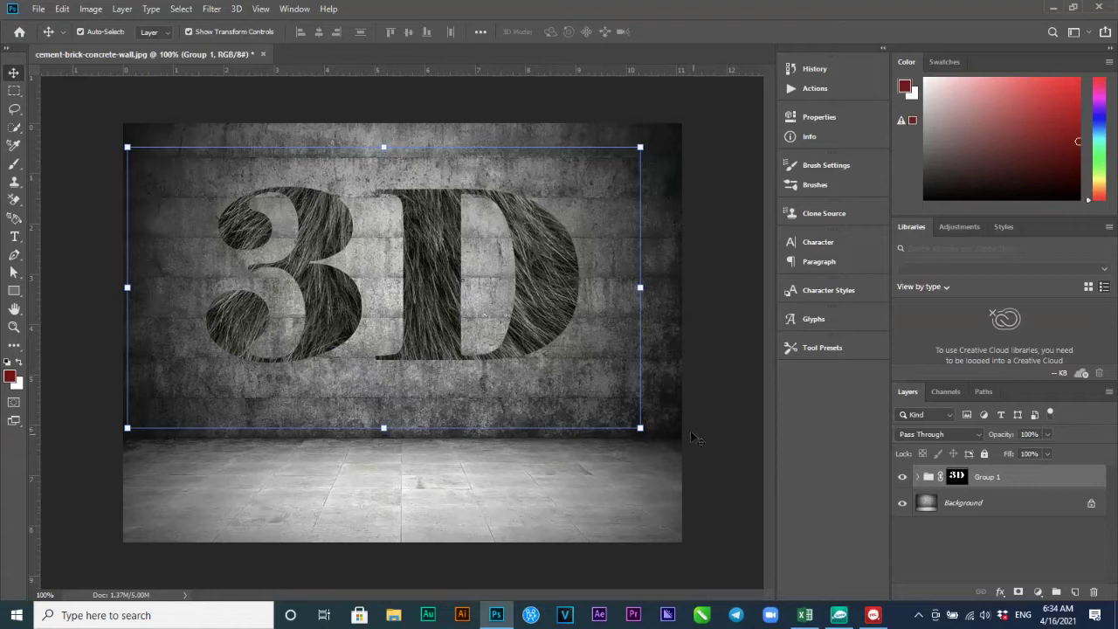
click(919, 476)
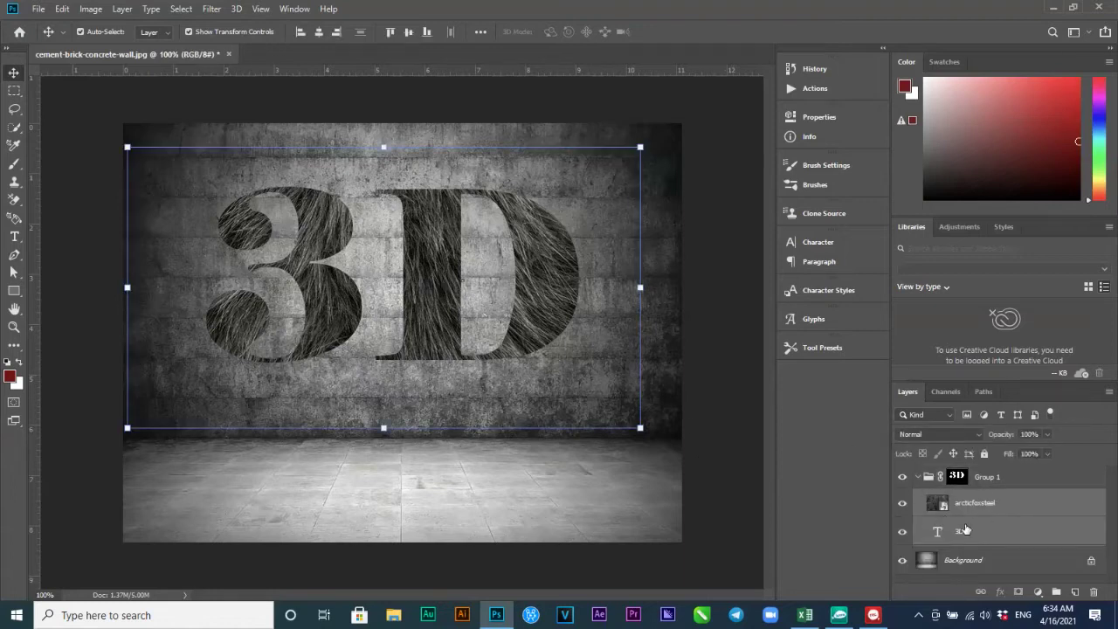
click(1002, 481)
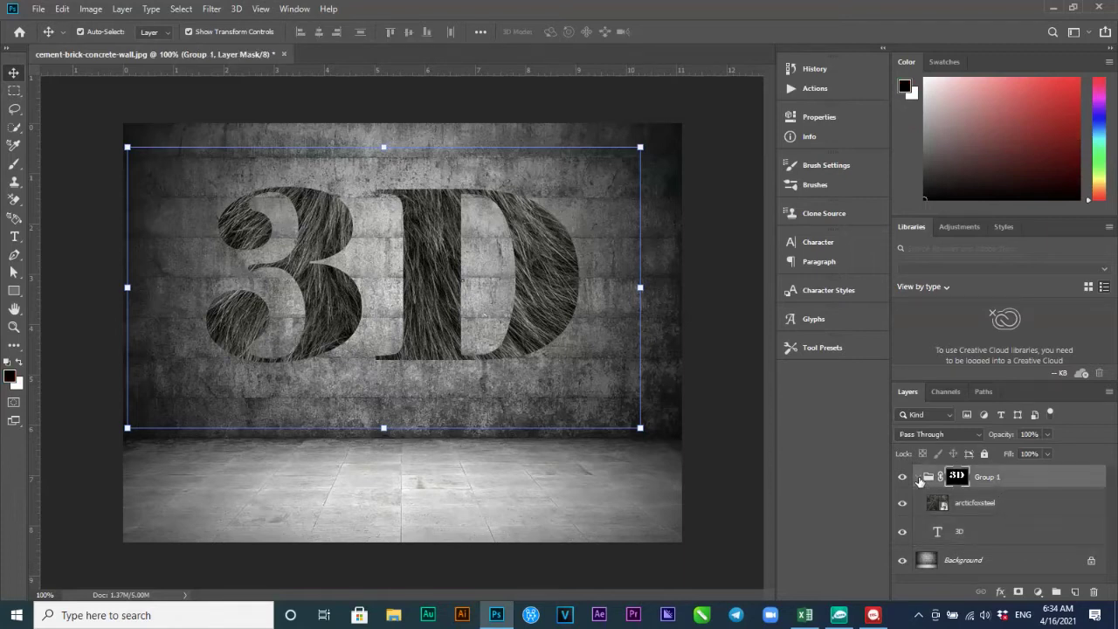
right_click(1003, 485)
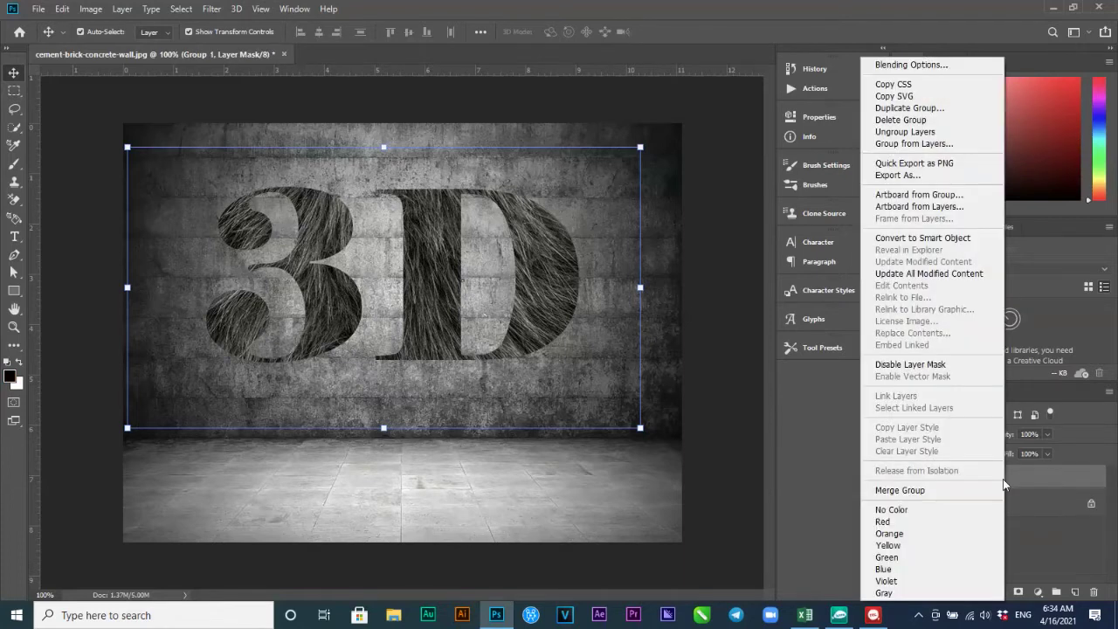
click(960, 241)
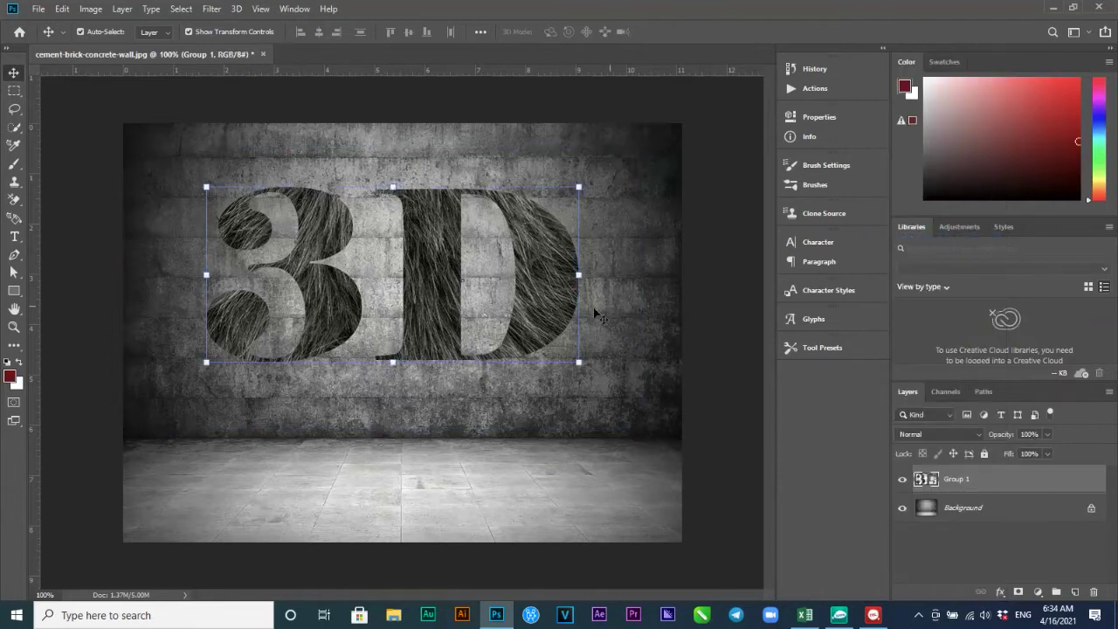
drag(513, 311, 513, 329)
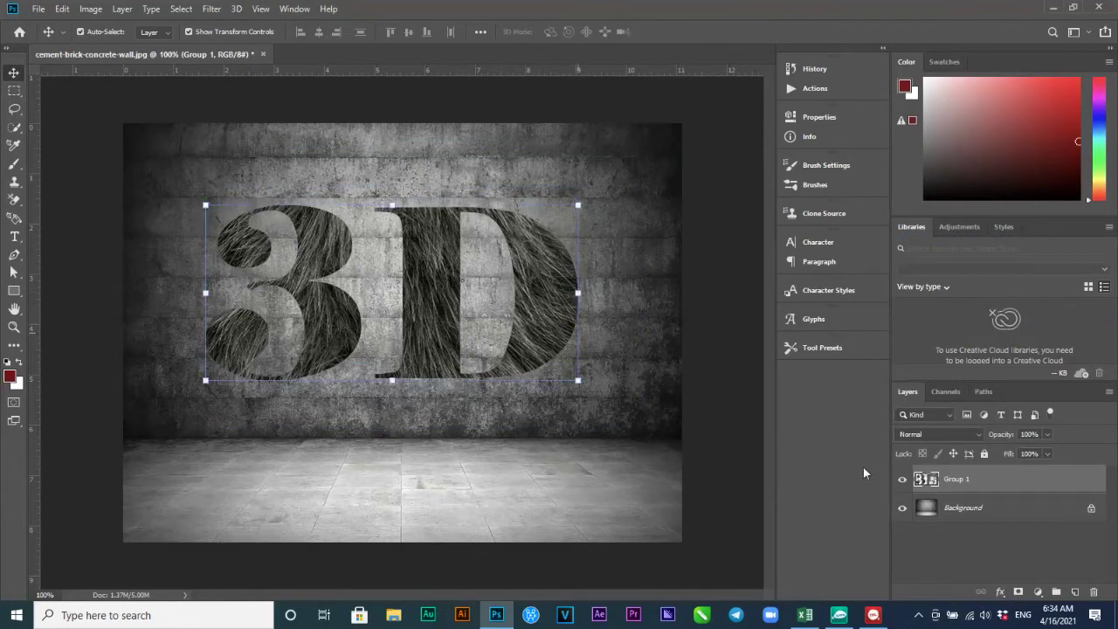
- Add a black drop shadow to the fur text with a distance of 3 px and a size of 2 px
double_click(977, 381)
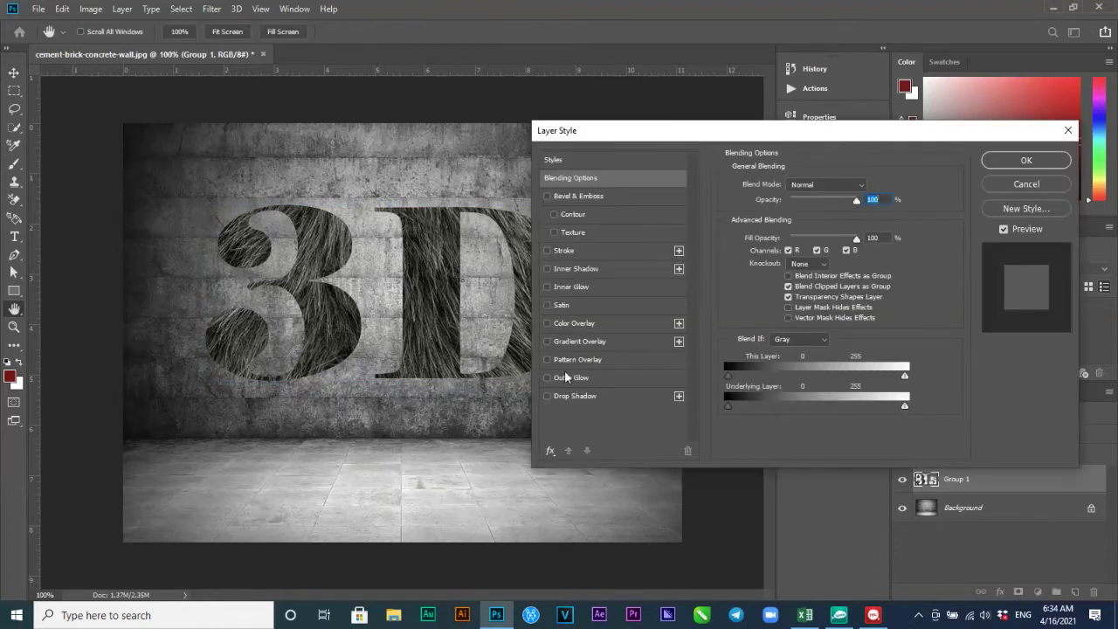
click(547, 397)
click(588, 396)
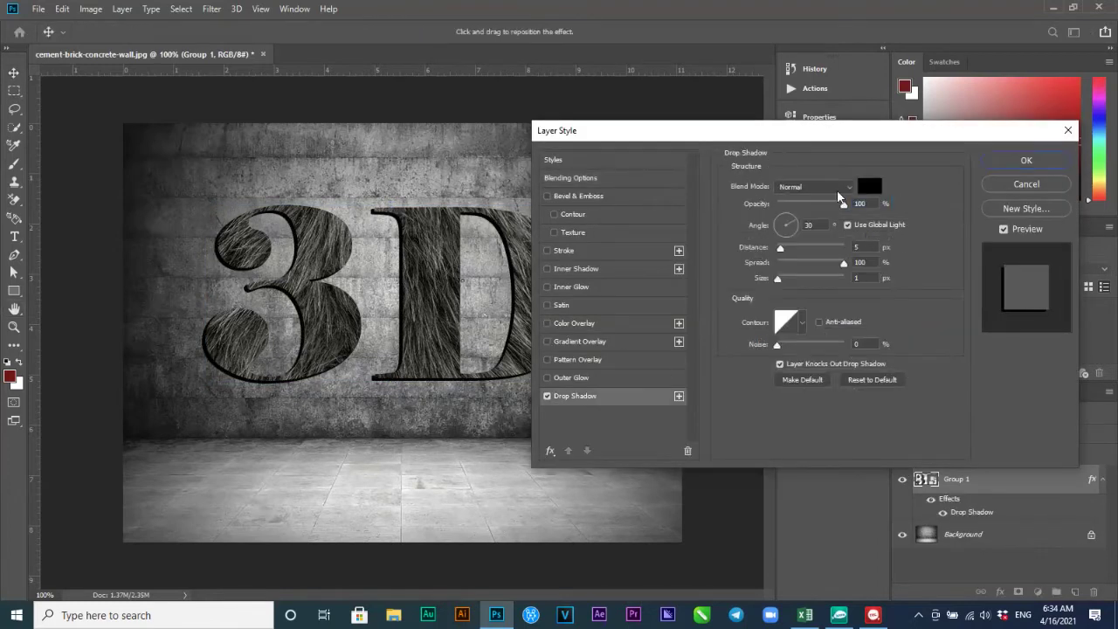
drag(836, 137, 946, 118)
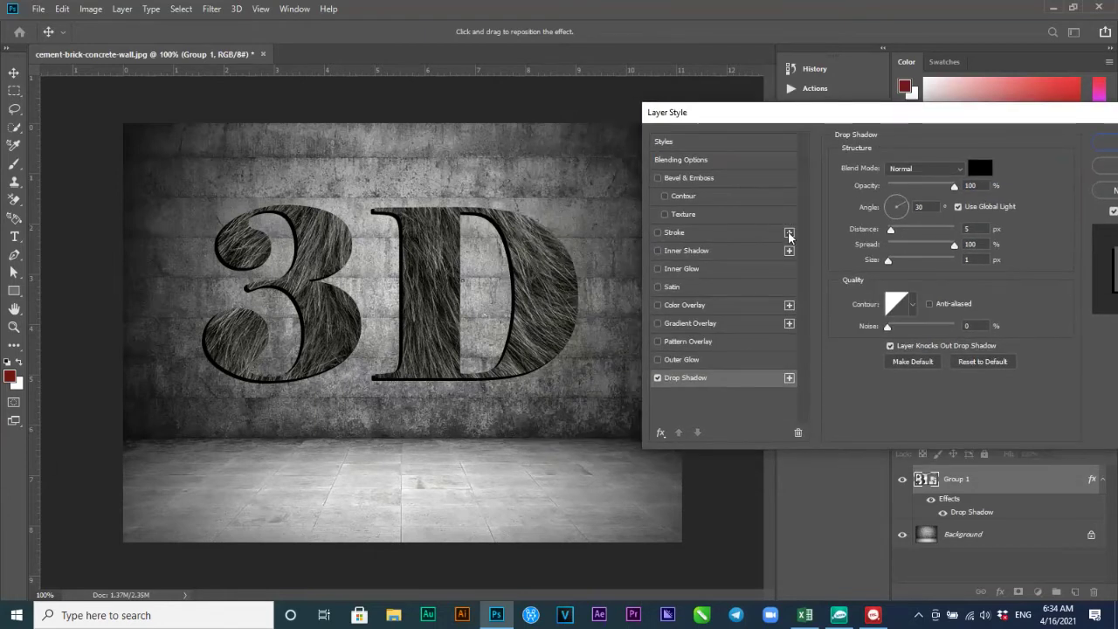
click(979, 228)
key(Down)
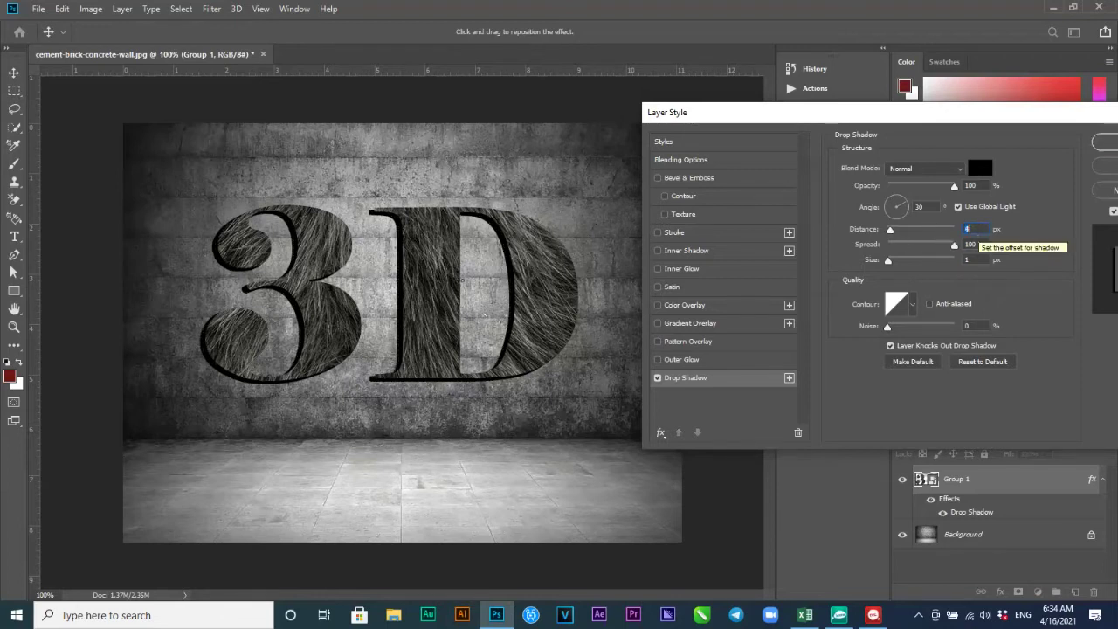
key(Down)
key(Down)
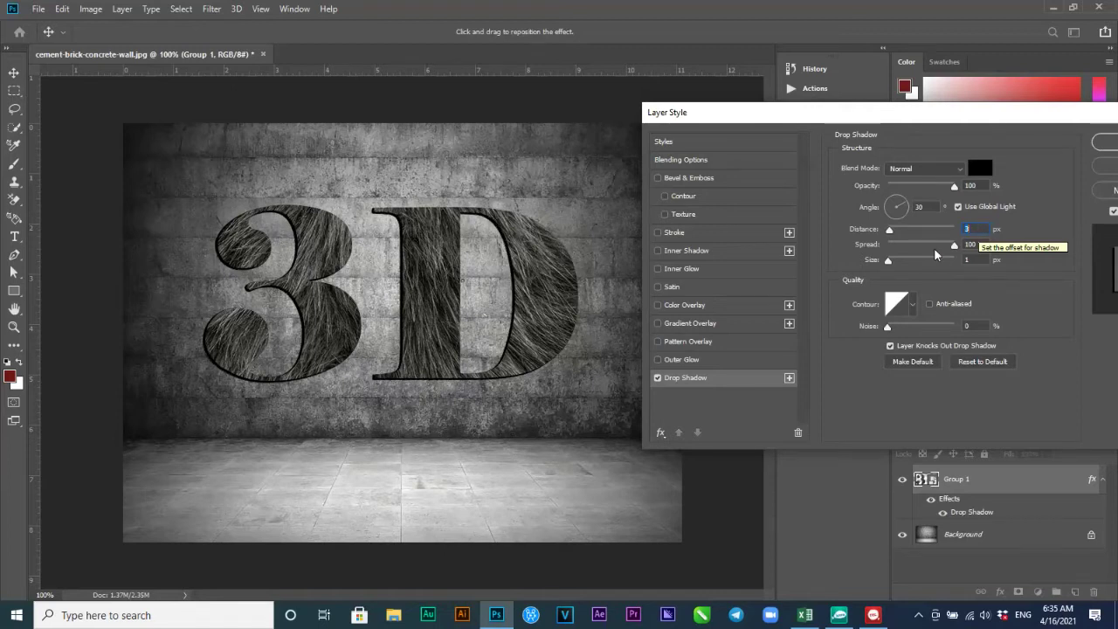
drag(888, 261, 892, 263)
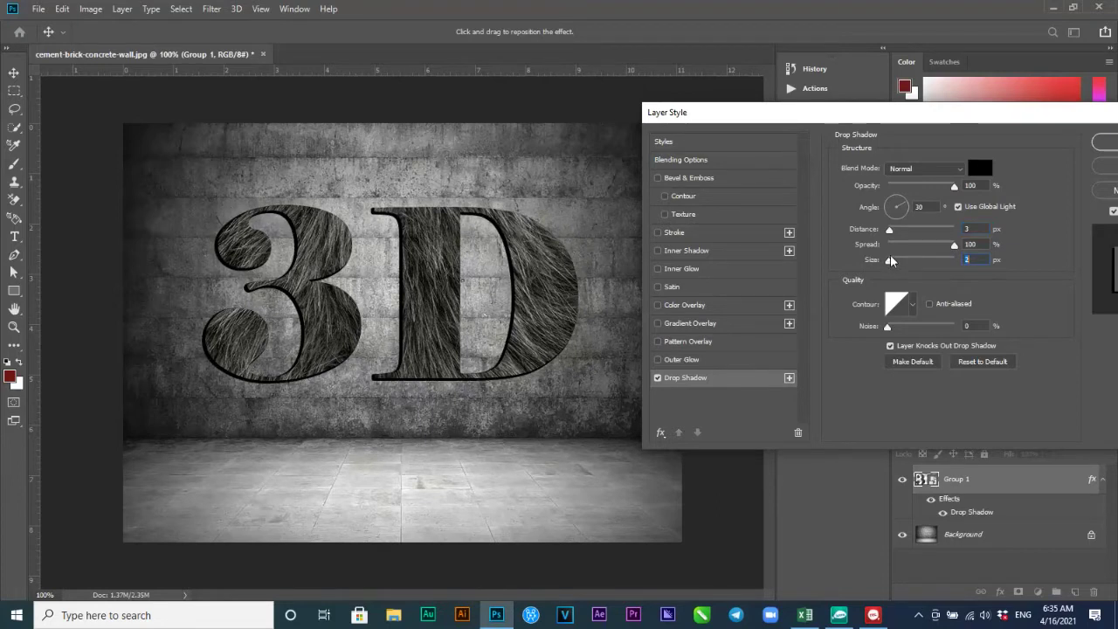
click(657, 232)
click(658, 233)
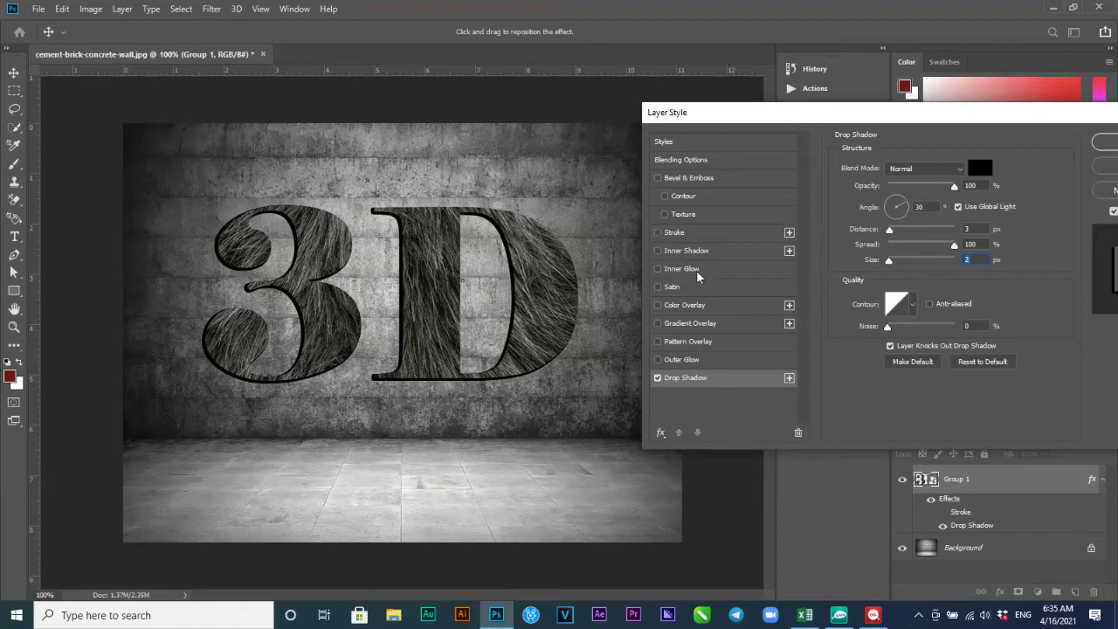
- Enable Bevel & Emboss with its Contour option on the fur text
click(657, 178)
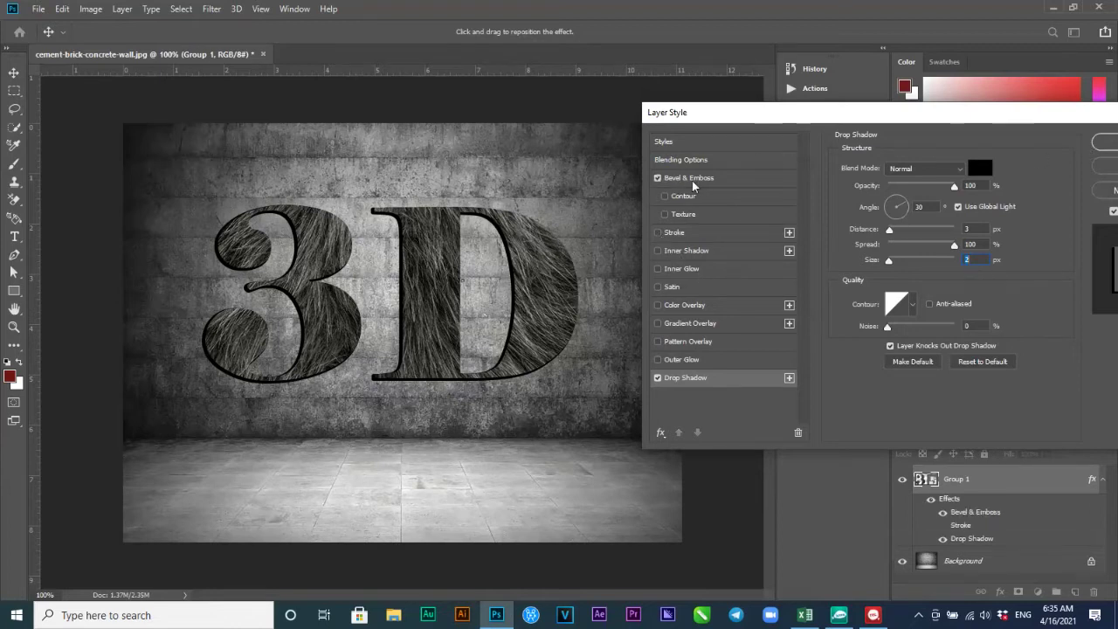
click(702, 180)
click(702, 199)
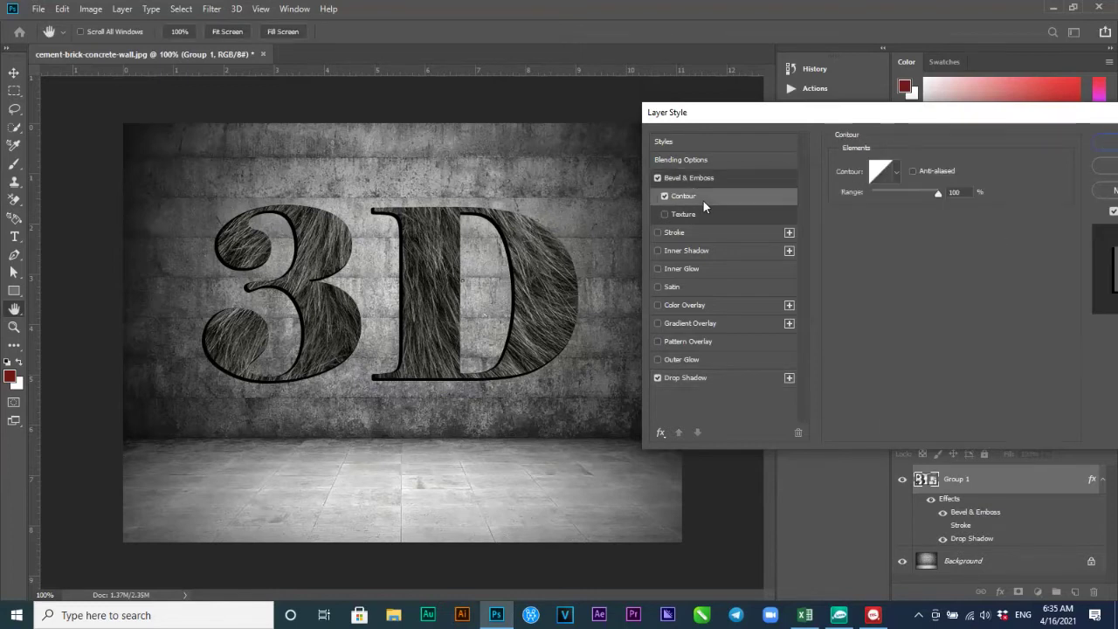
click(897, 172)
click(857, 227)
click(740, 182)
click(739, 182)
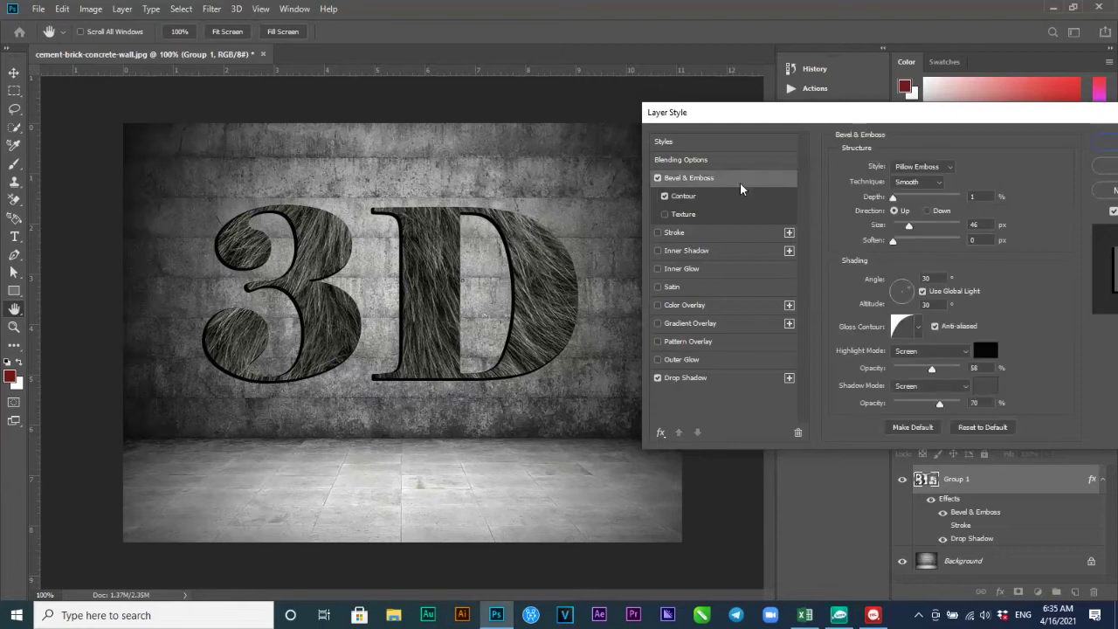
- Enable the bevel's Texture option with the fine grey speckled pattern
click(719, 214)
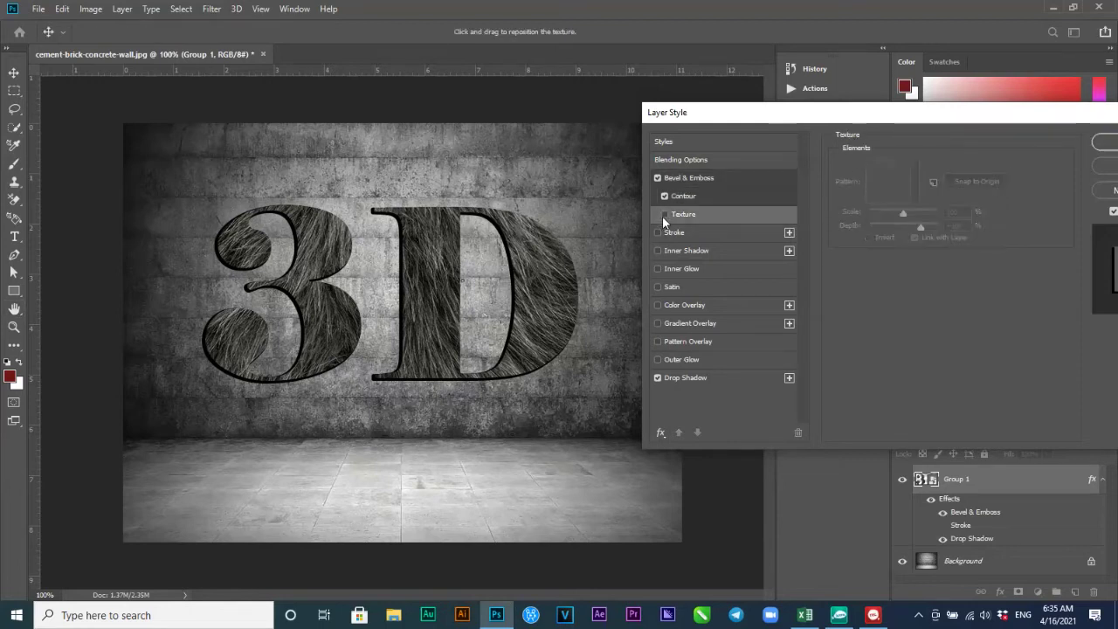
click(906, 180)
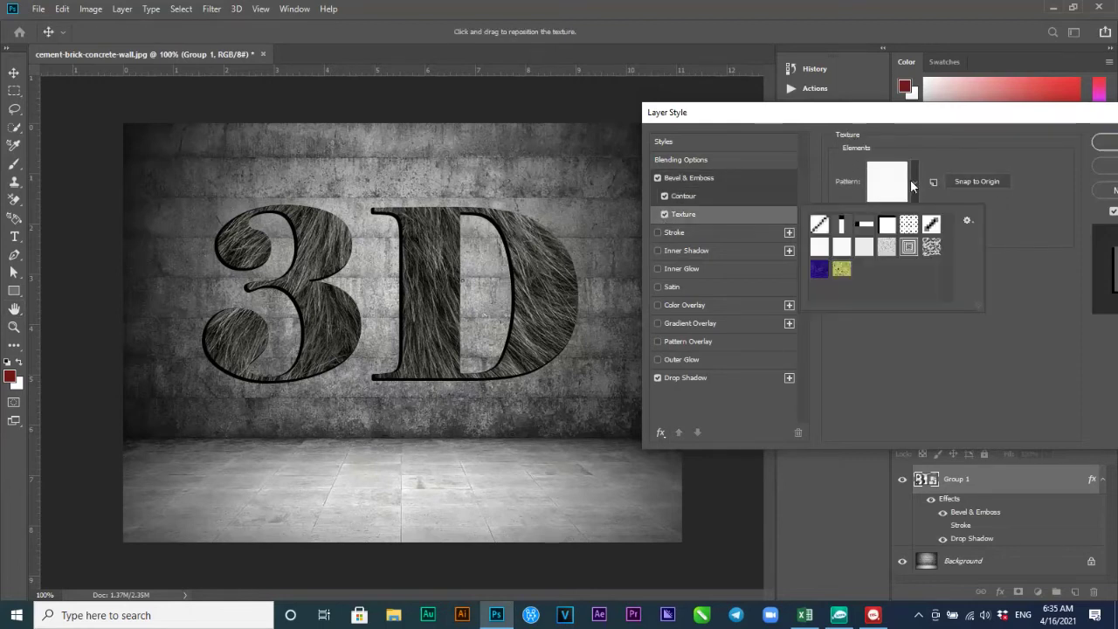
click(885, 247)
click(951, 156)
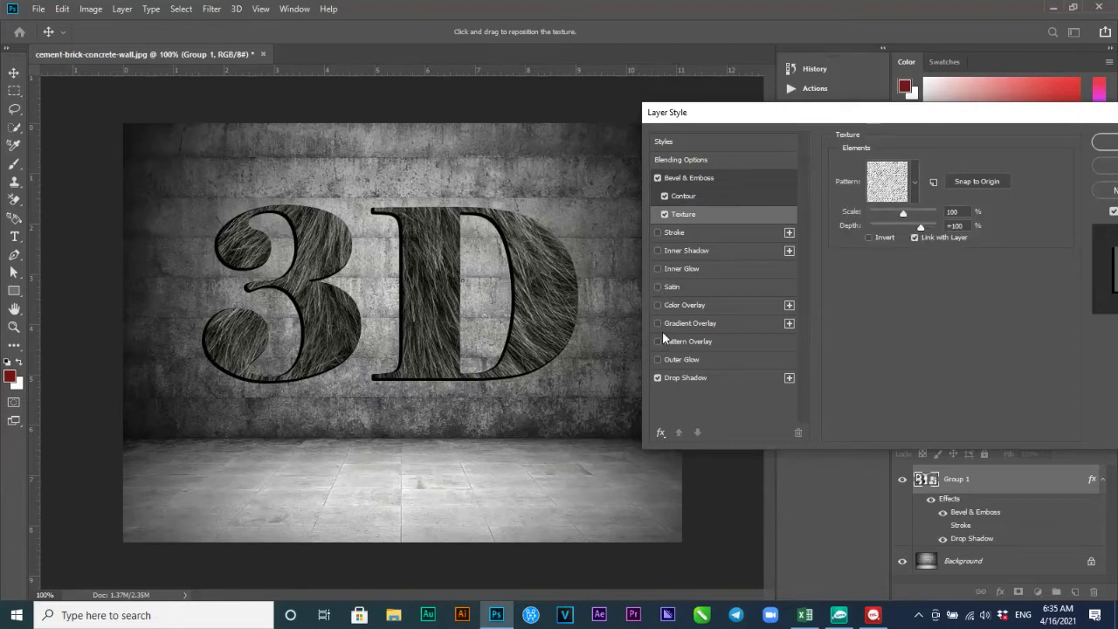
- Add a stroke to the fur text in a light grey sampled from the wall inside the D
click(657, 232)
click(706, 232)
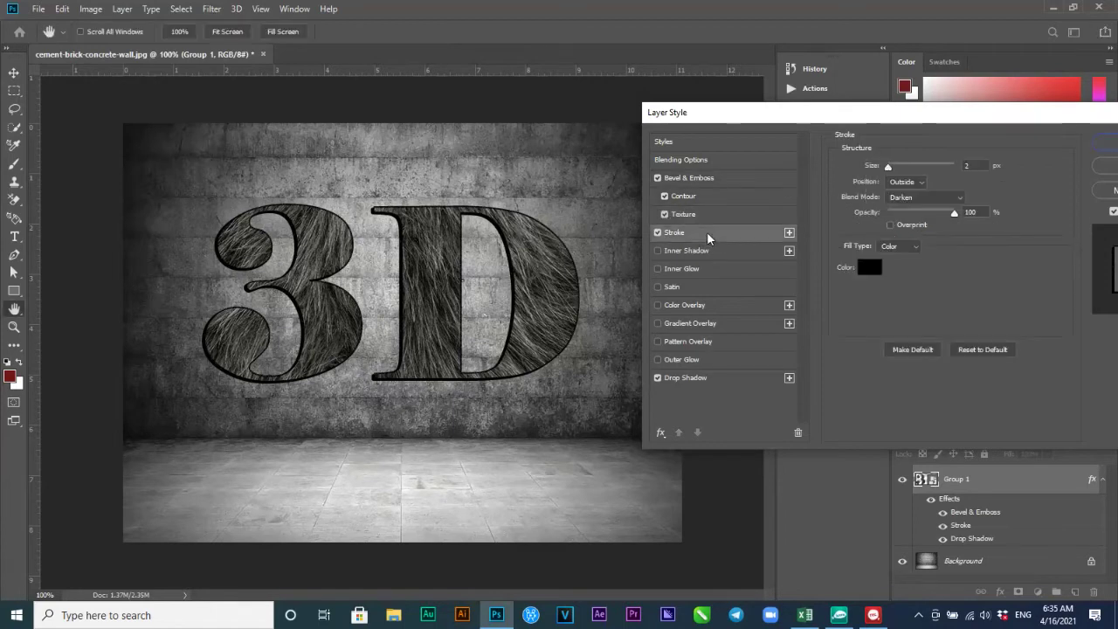
click(872, 272)
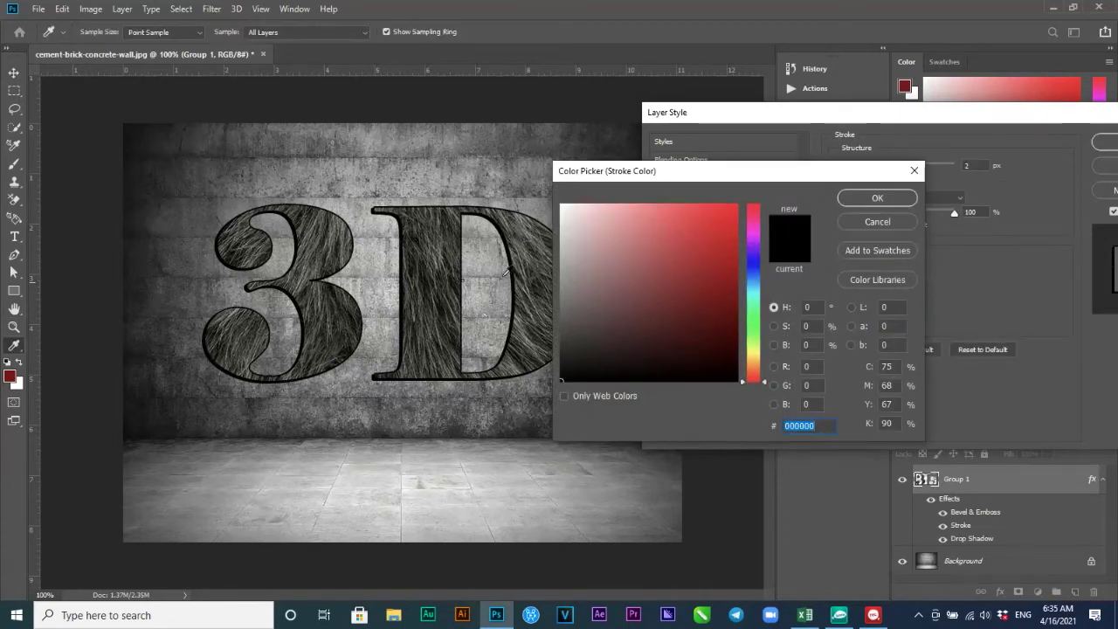
click(484, 244)
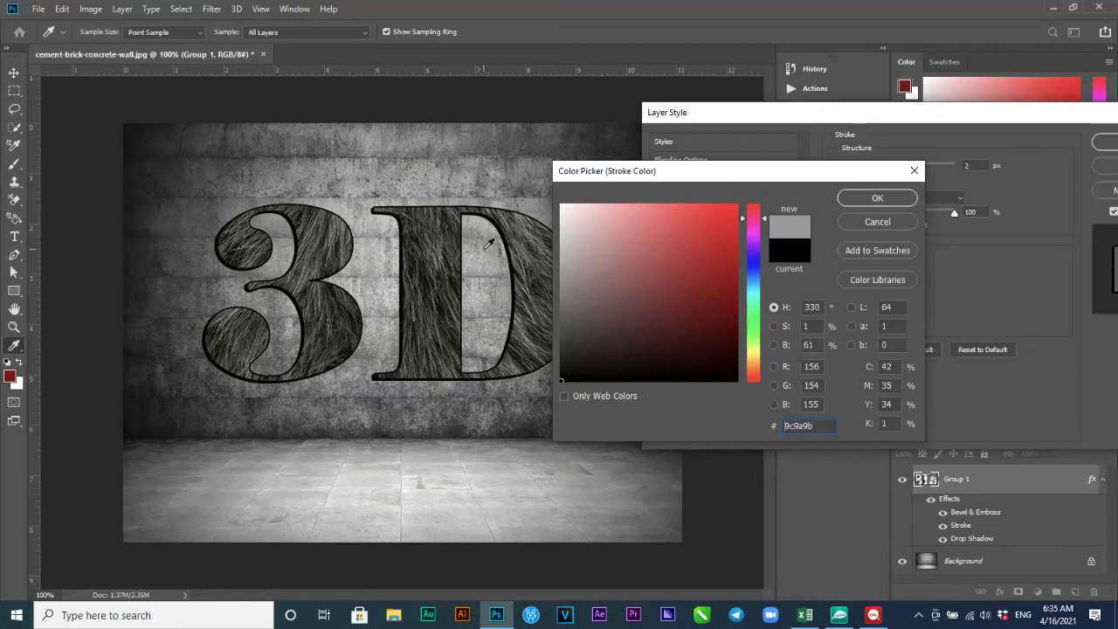
click(877, 198)
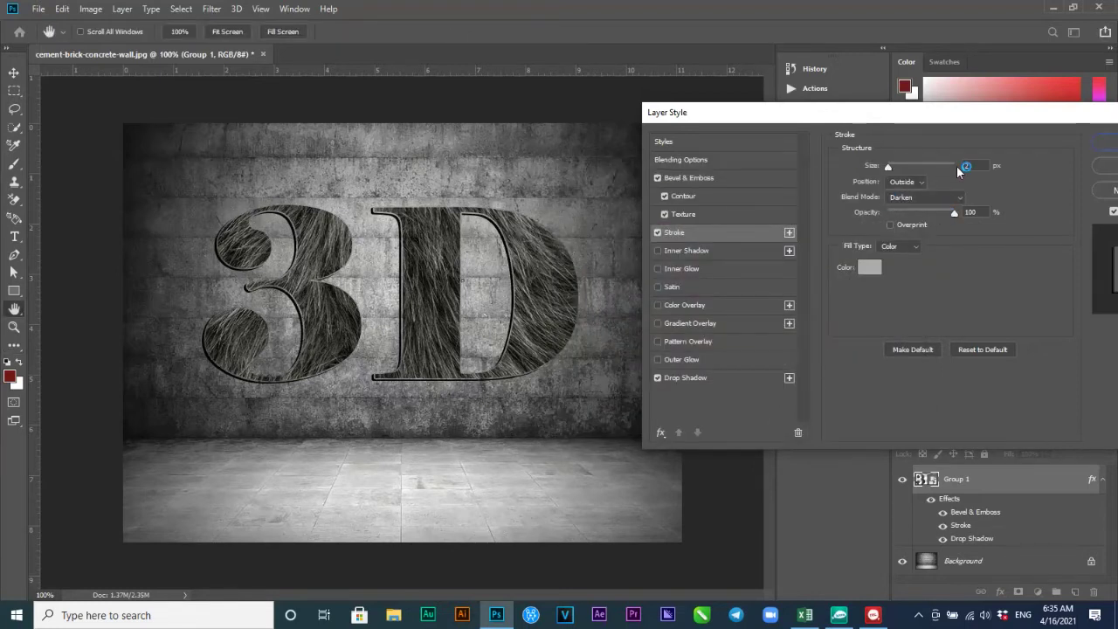
- Try stroke sizes between 1 and 10 px on the fur text, ending at 7 px
text(7)
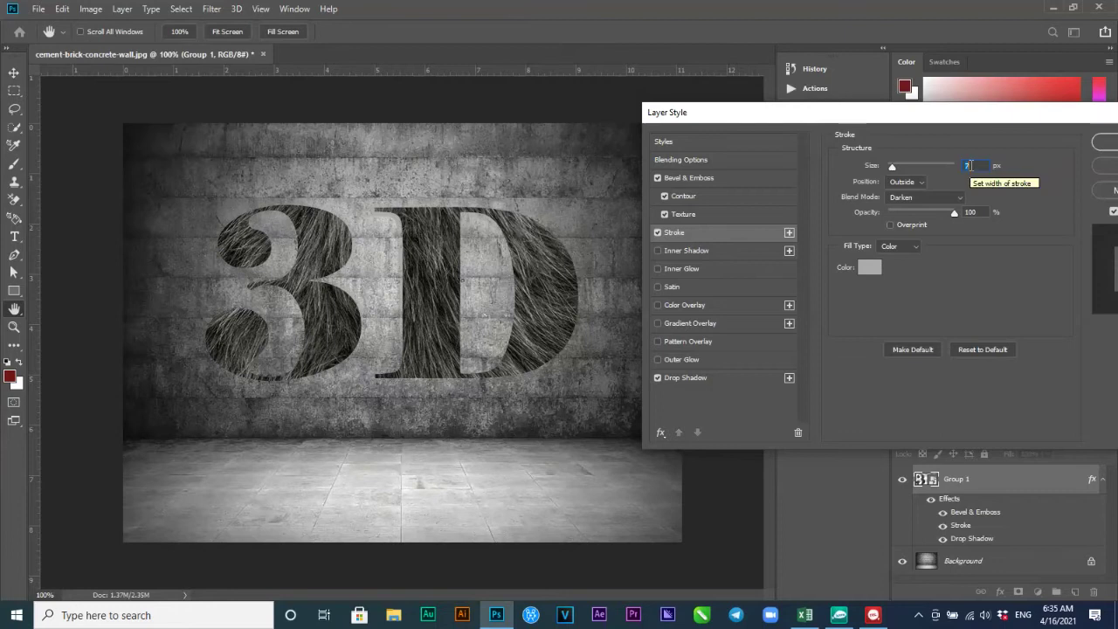
key(Down)
key(Down)
key(Down)
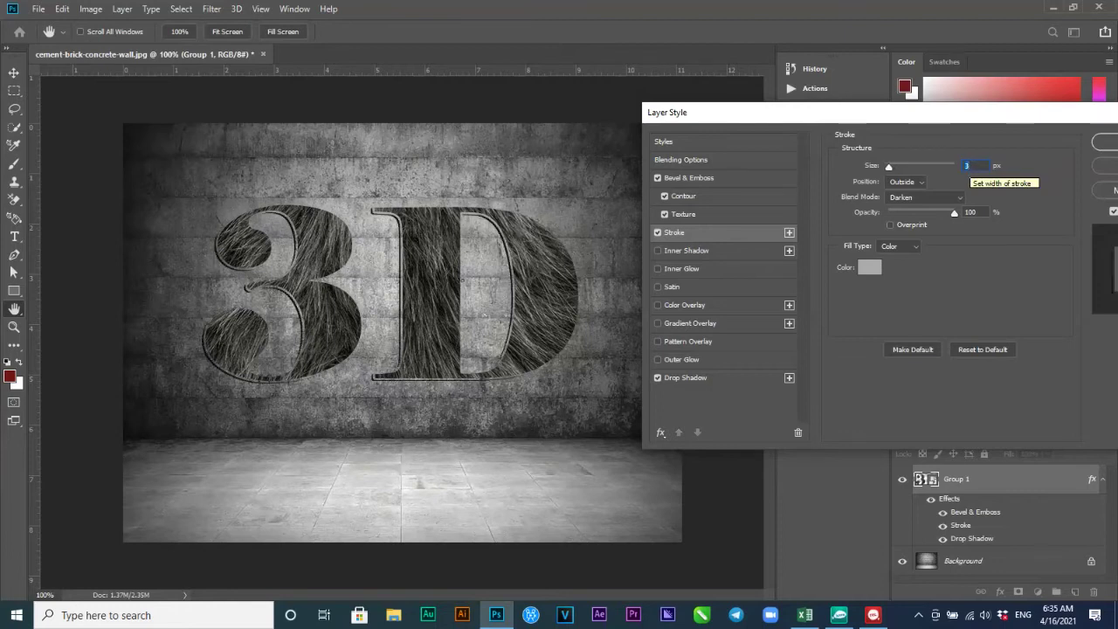
key(Down)
key(Up)
key(Up)
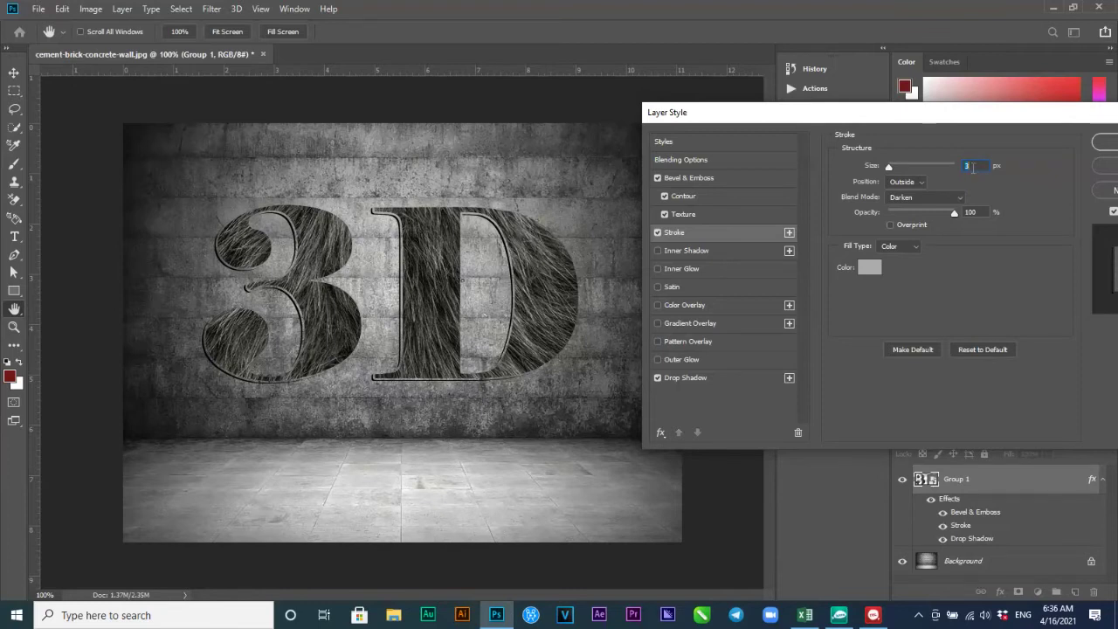
key(Up)
key(Up)
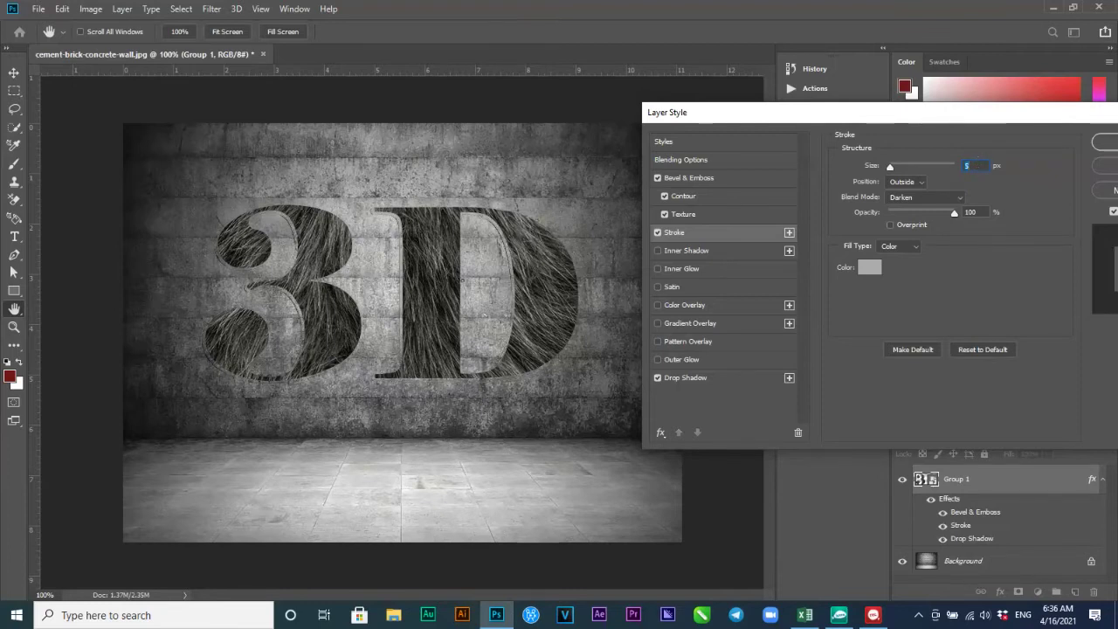
key(Down)
key(Down)
key(Down)
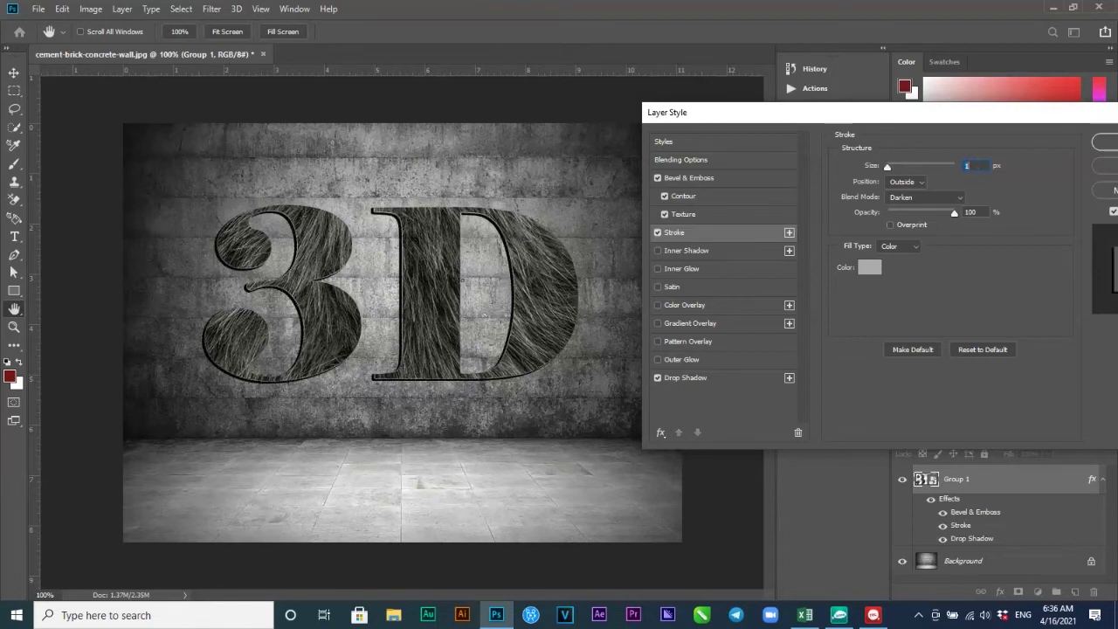
key(Up)
key(Up)
key(Up)
key(Up)
key(Up)
key(Up)
key(Up)
key(Up)
key(Up)
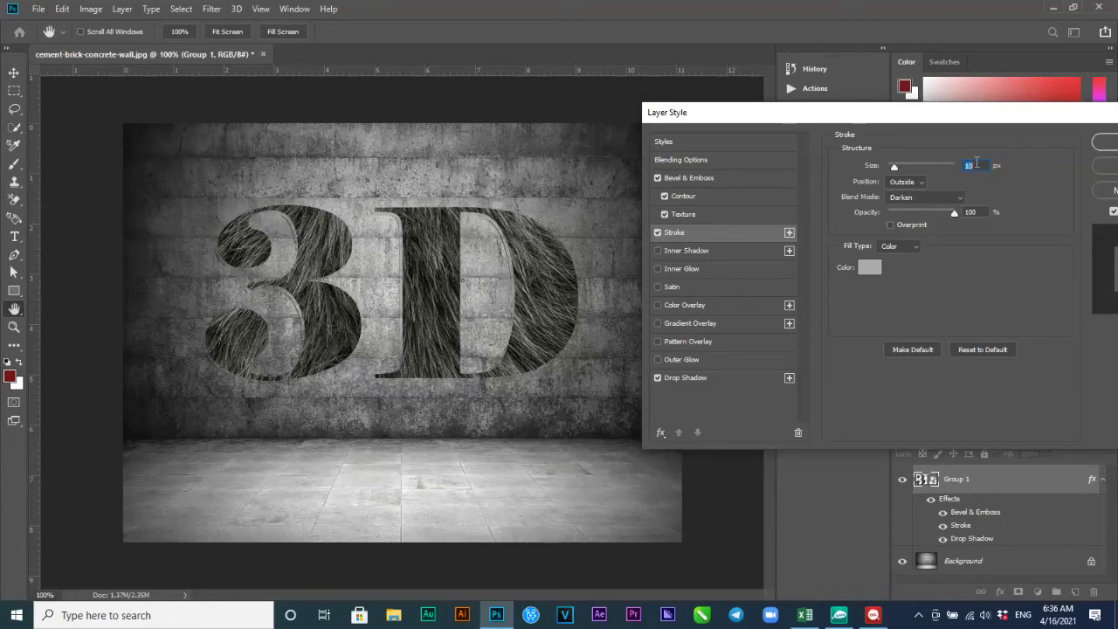
key(Down)
key(Down)
key(Down)
- Position the stroke inside the text edges with 30% opacity and a size of 10 px
click(918, 183)
click(905, 206)
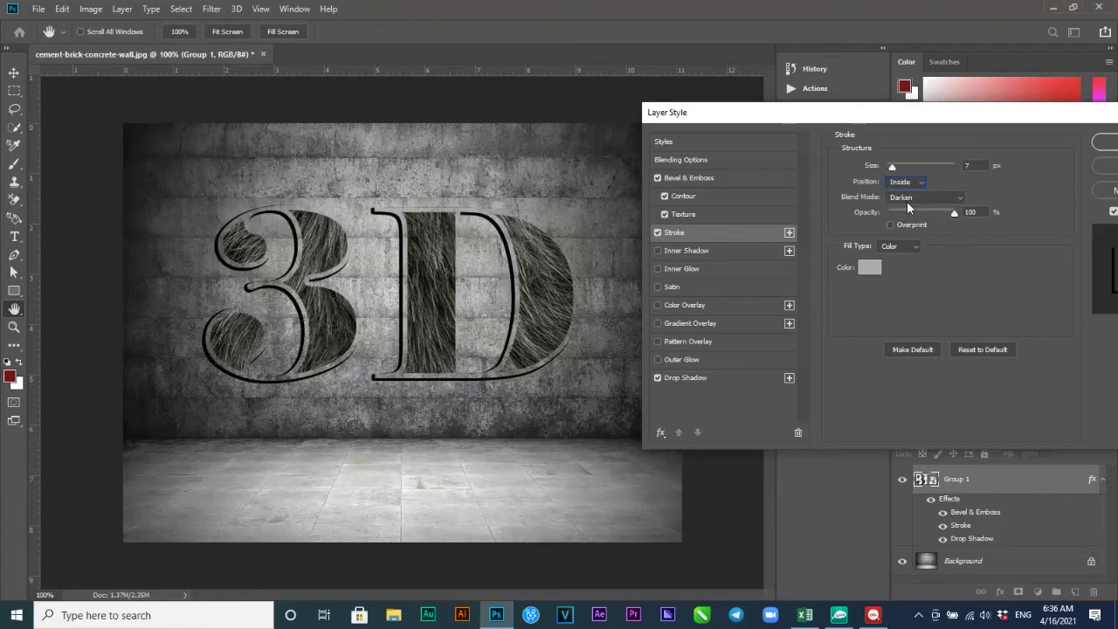
mouse_move(893, 168)
mouse_down()
mouse_move(908, 173)
mouse_move(889, 169)
mouse_up()
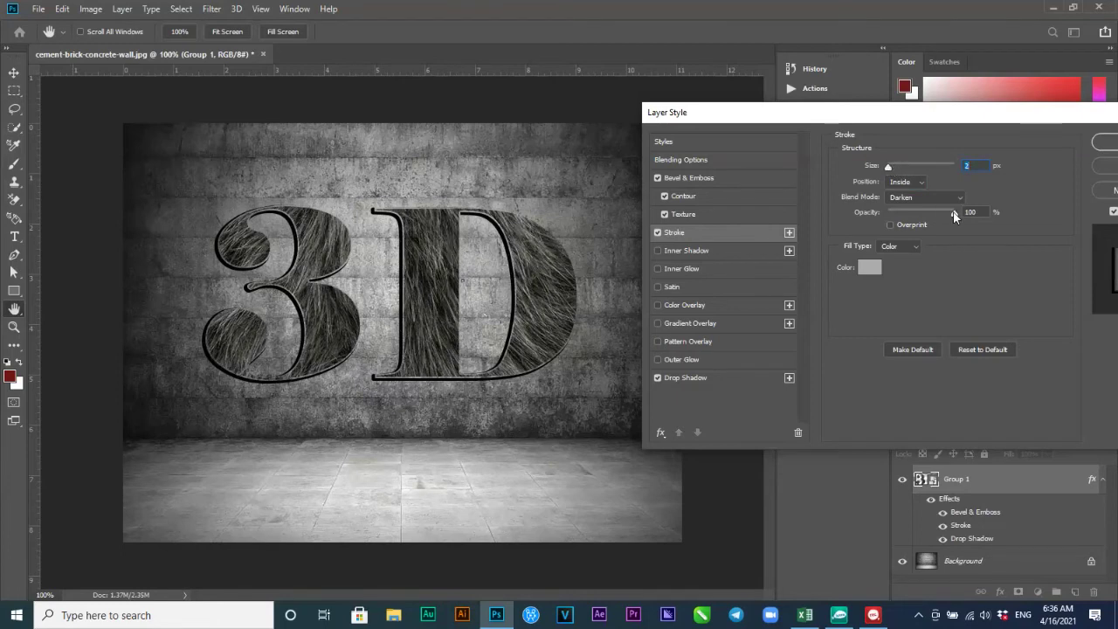
drag(910, 209, 905, 212)
drag(891, 166, 896, 170)
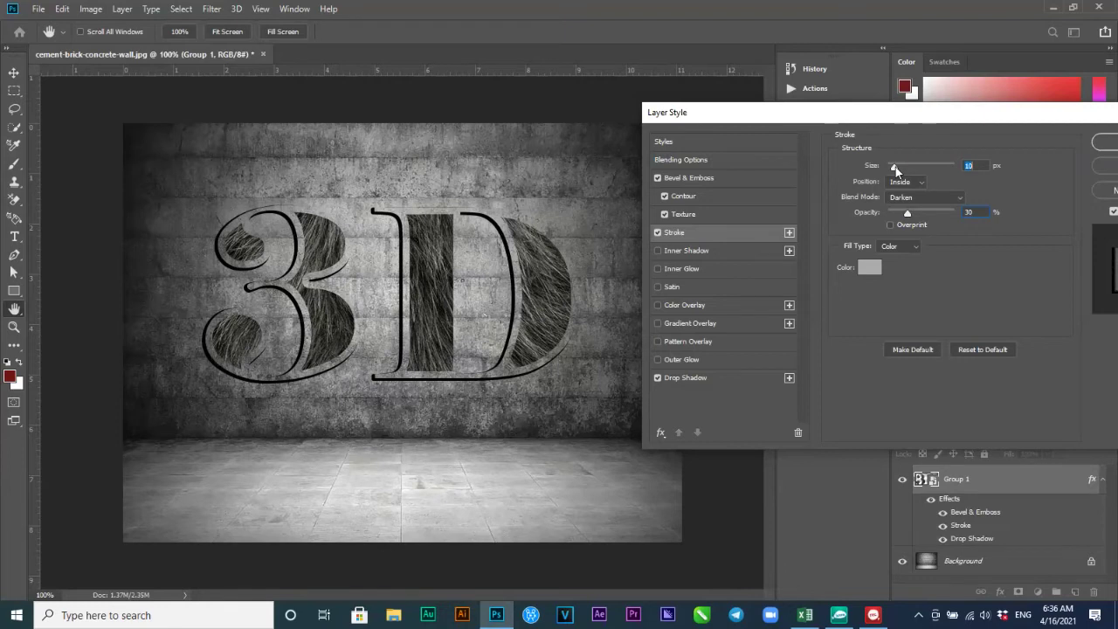
- Reduce the fur text's stroke size to 4 px and set its position to Center
drag(895, 170, 891, 171)
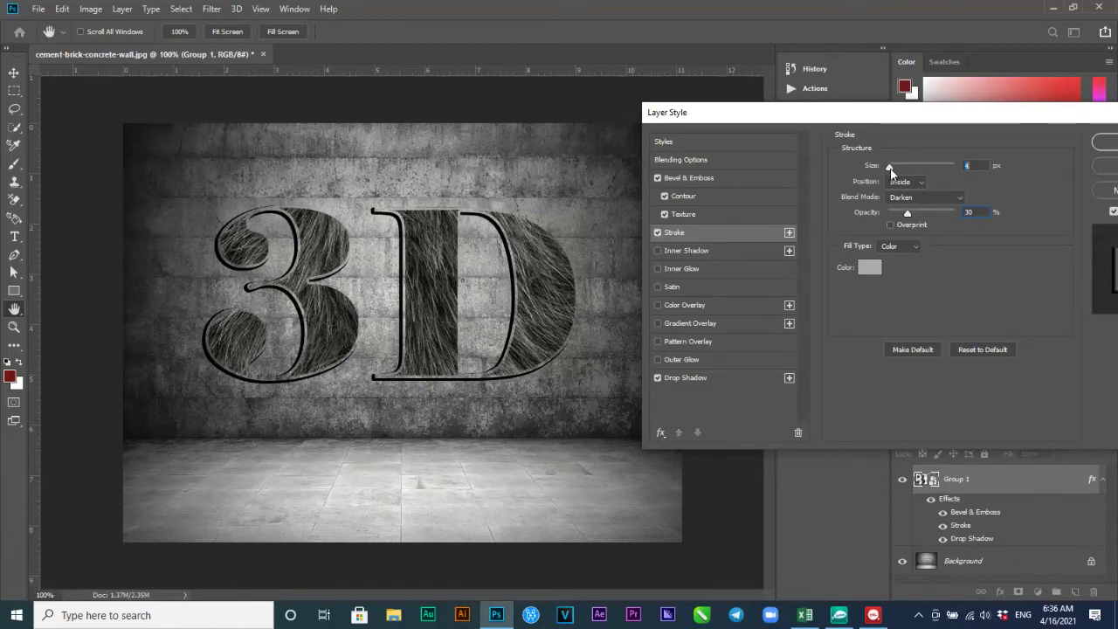
click(909, 182)
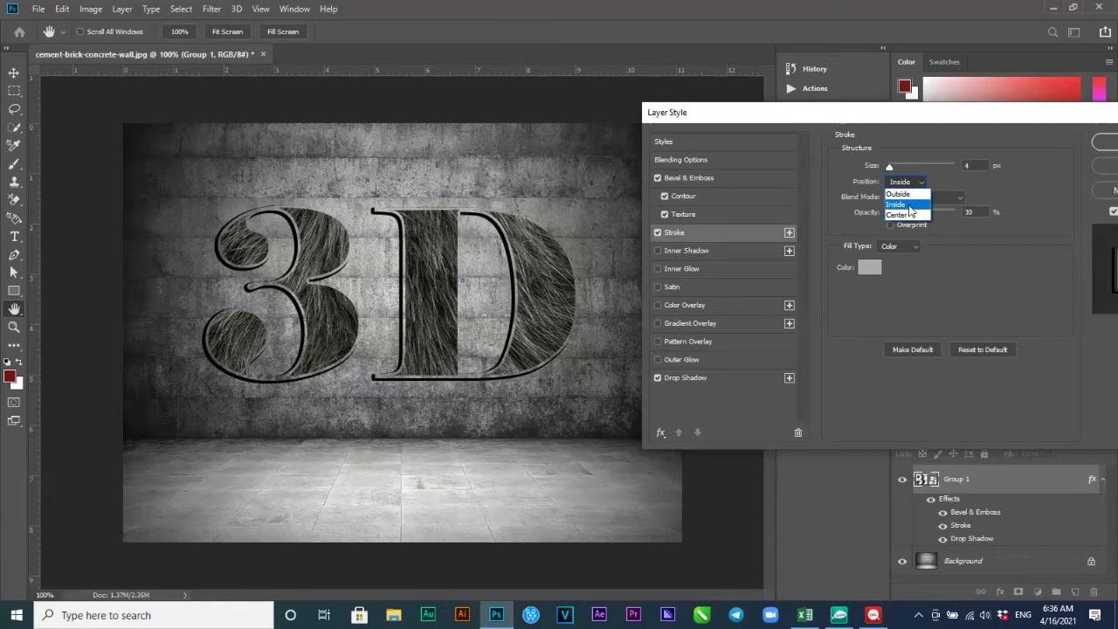
click(907, 215)
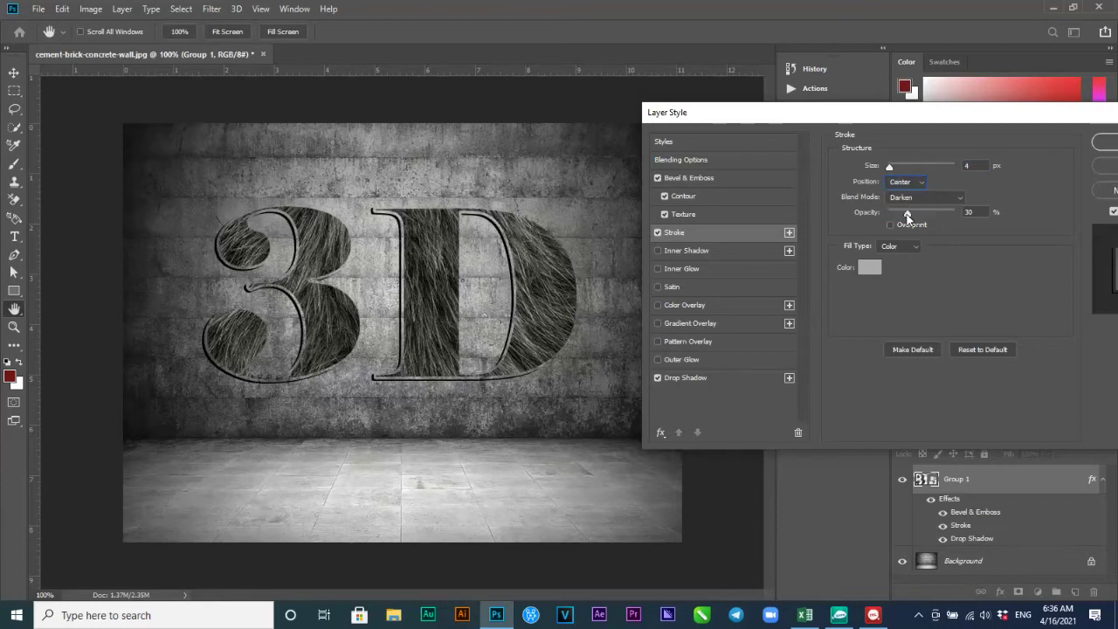
- Try larger stroke sizes up to 32 px on the fur text, ending at 3 px
mouse_move(892, 171)
mouse_down()
mouse_move(913, 177)
mouse_move(899, 166)
mouse_up()
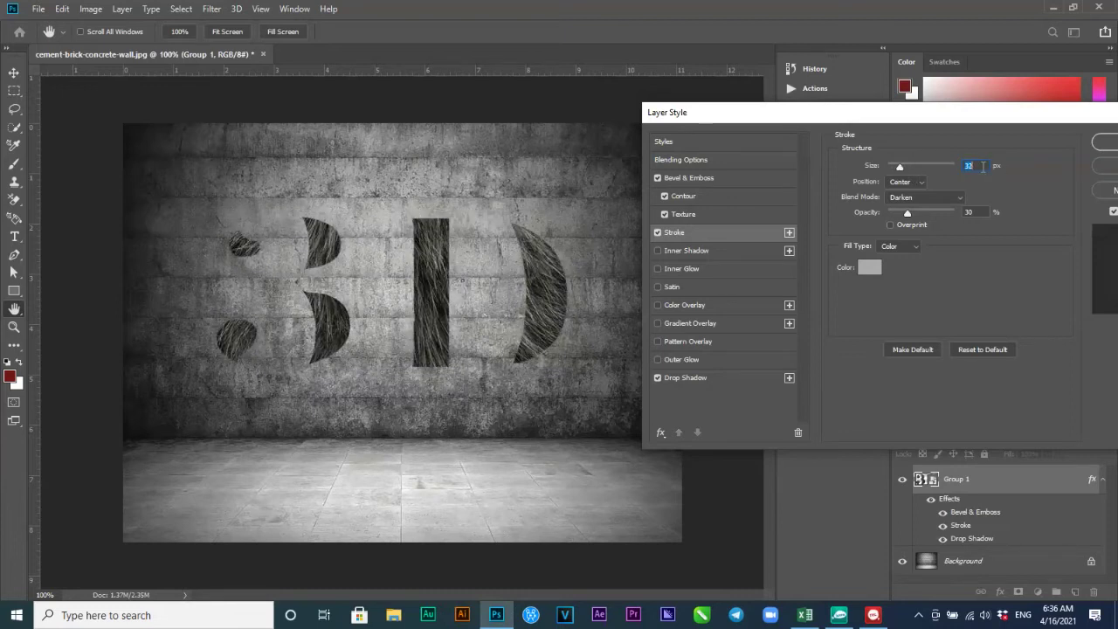
key(shift+Down)
key(shift+Down)
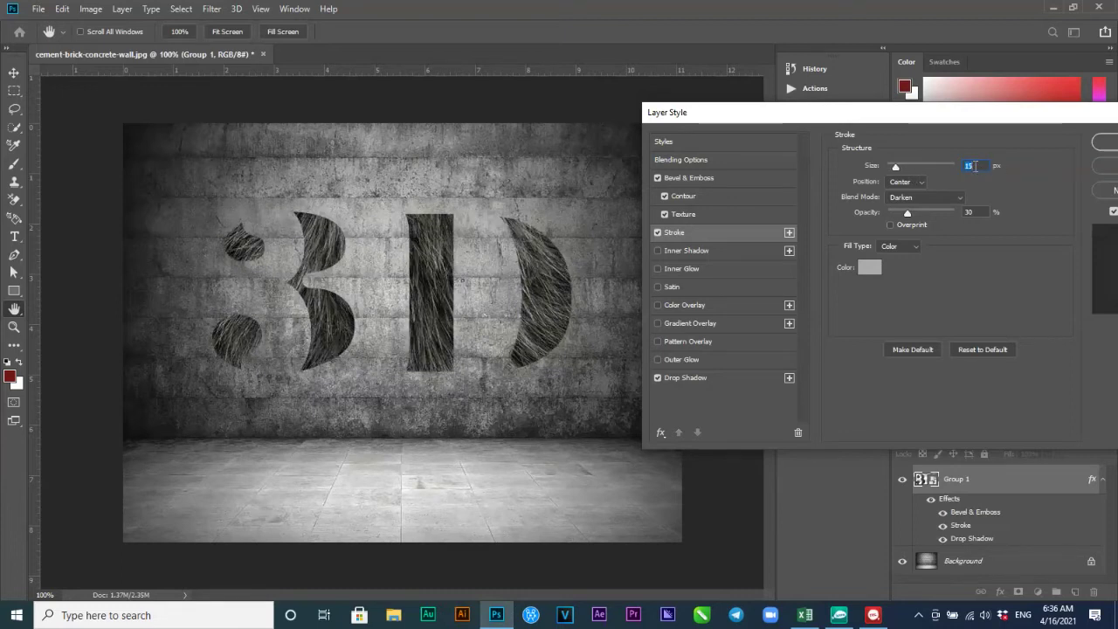
key(Down)
key(Down)
key(Down)
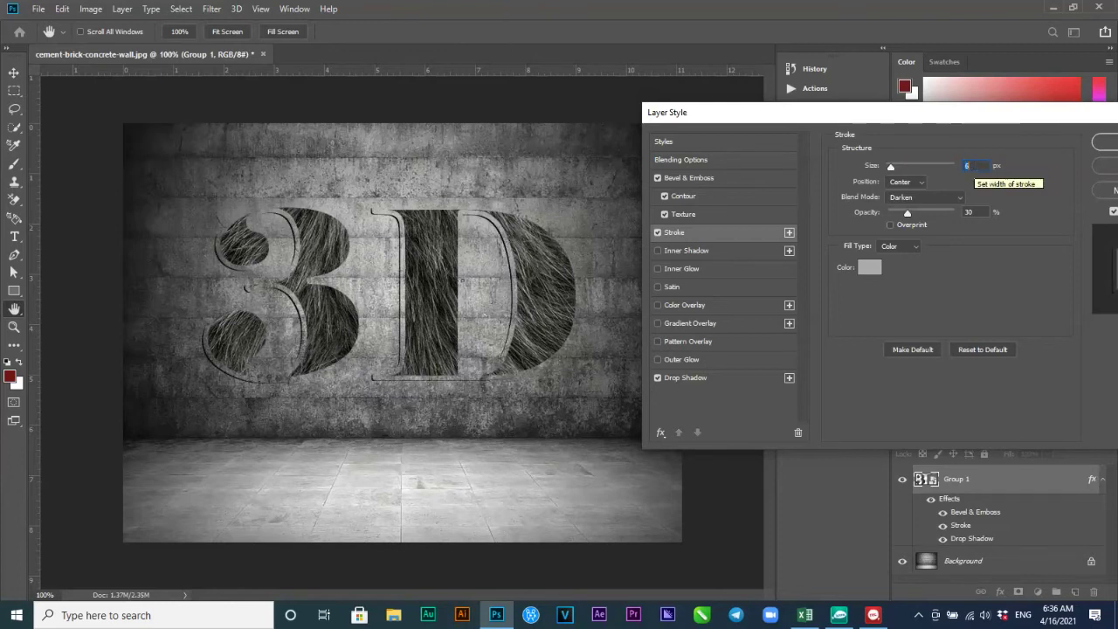
key(Down)
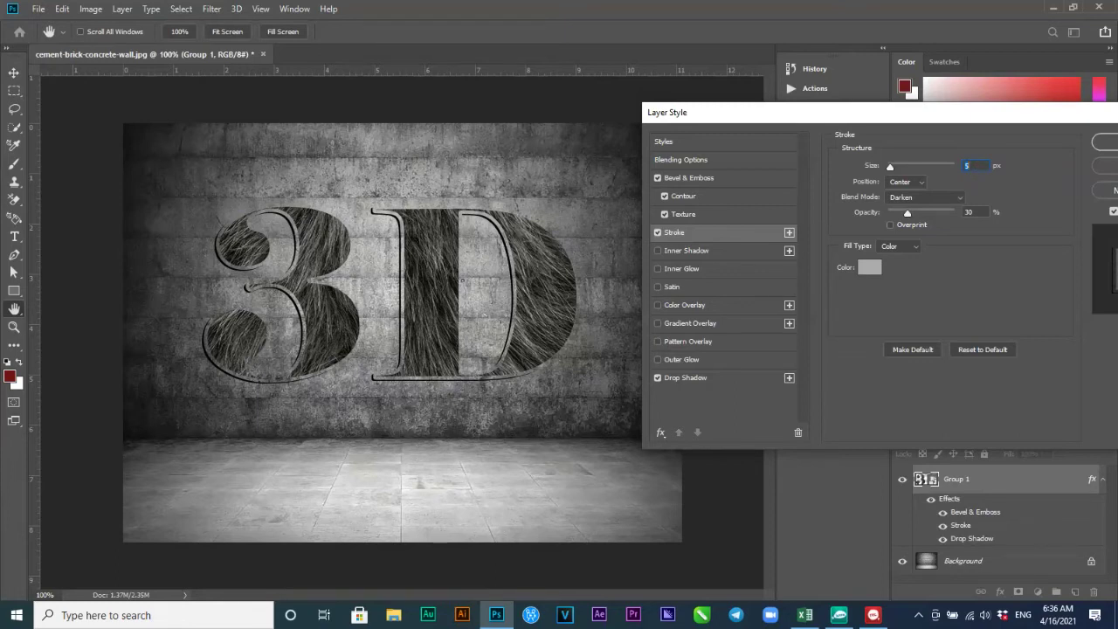
key(Down)
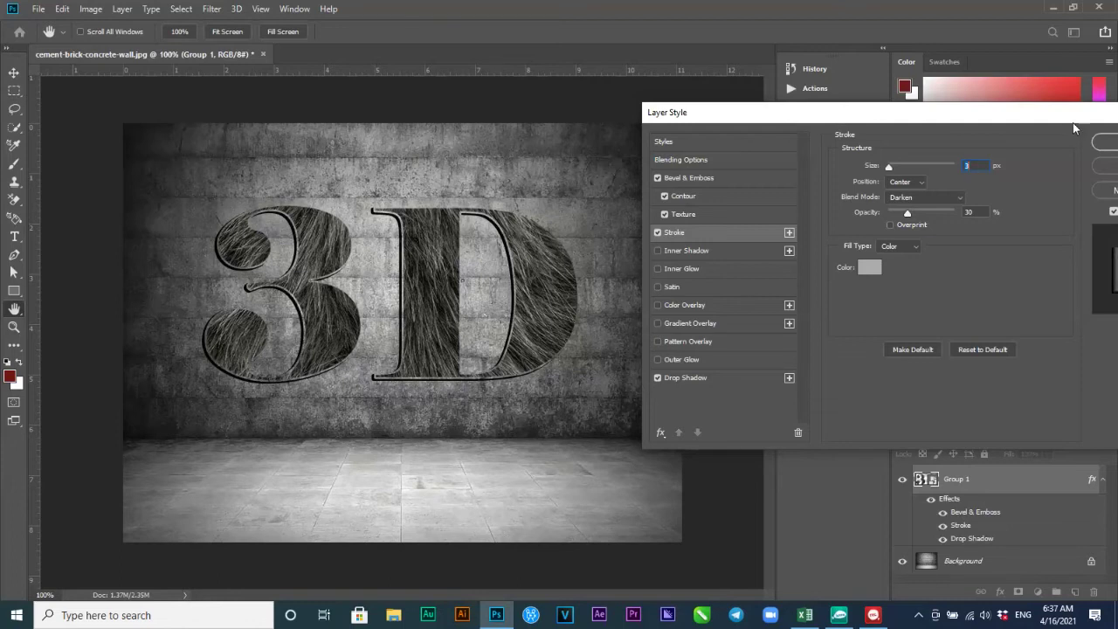
- Set the drop shadow distance to 8 px and apply the layer style to the fur text
click(716, 388)
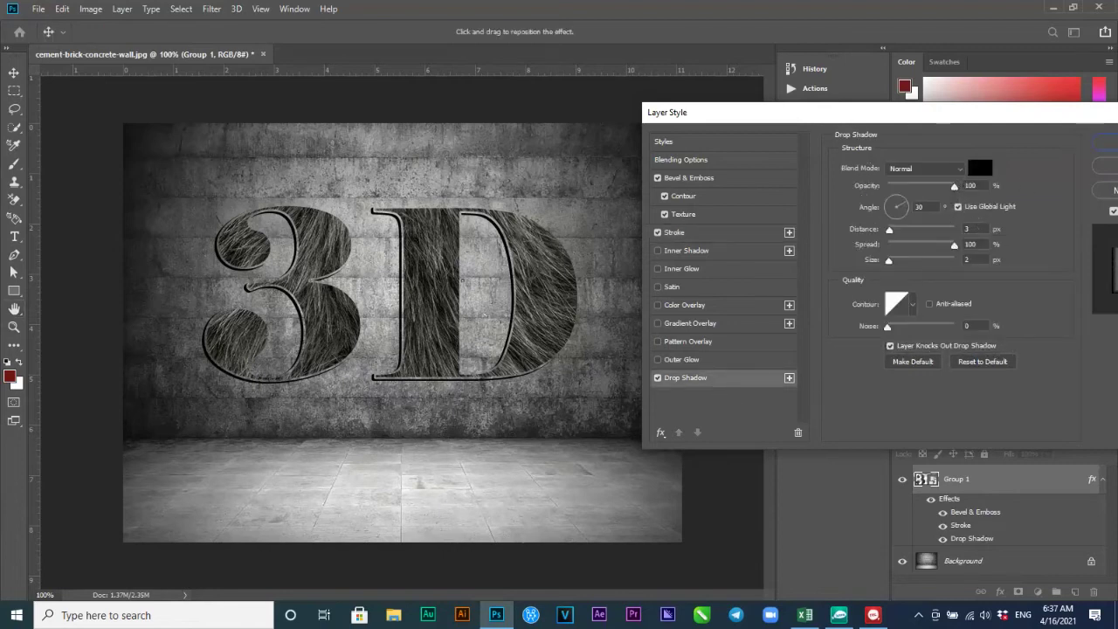
double_click(970, 229)
text(9)
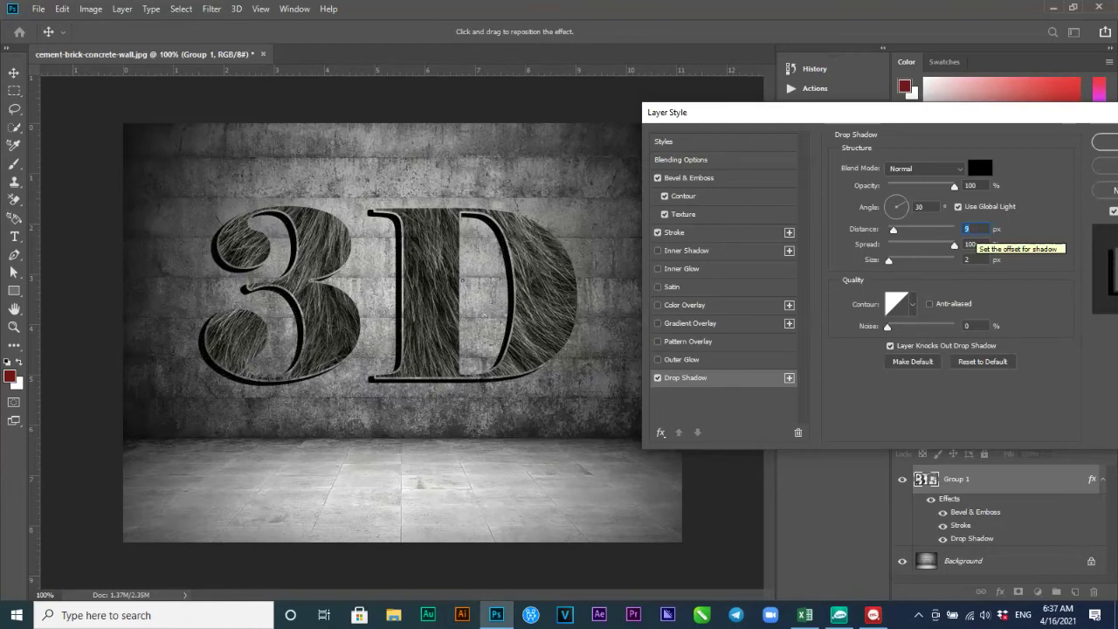
key(Down)
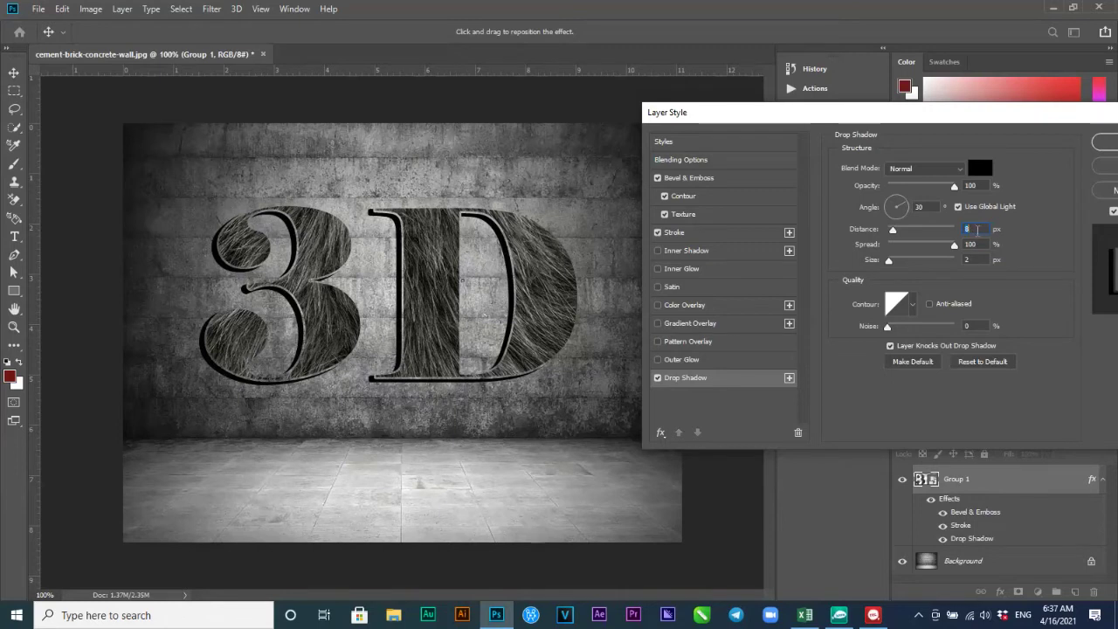
click(1105, 142)
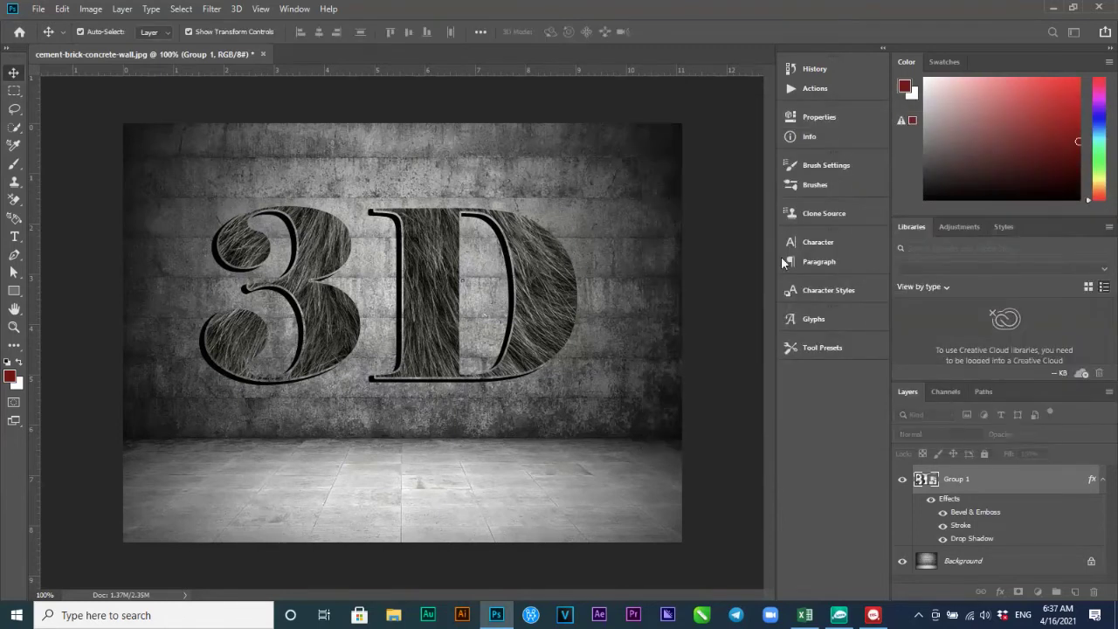
- Enlarge the fur text to about 113% and move it higher on the wall
drag(578, 382, 605, 342)
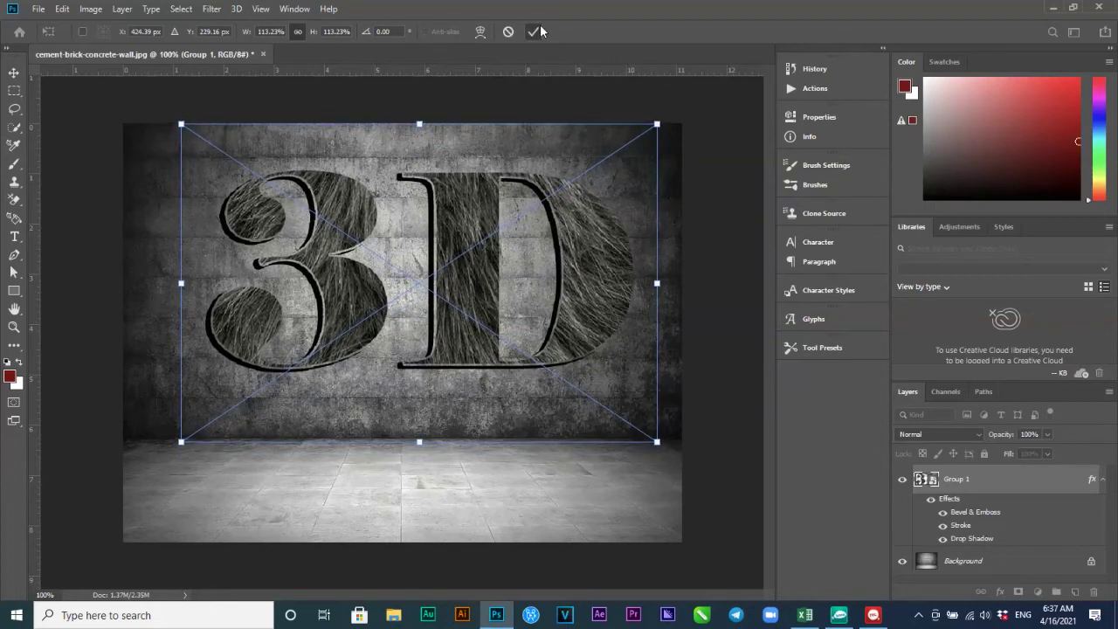
click(533, 31)
click(570, 276)
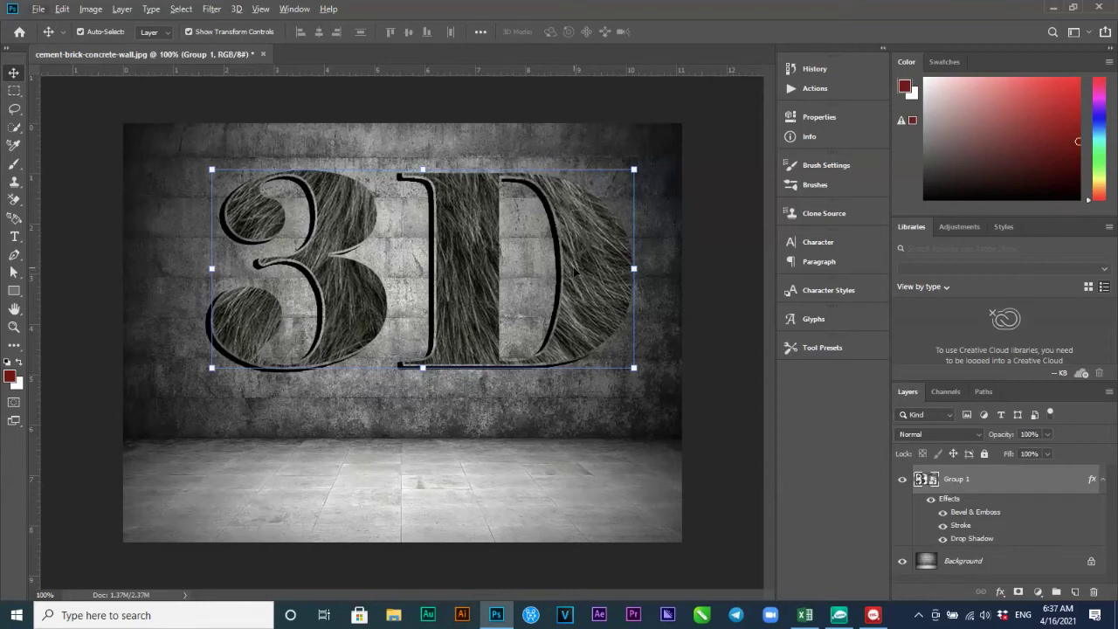
- Duplicate the fur text and squash the copy to about 44% height, placing it just below the original
drag(574, 274, 562, 245)
drag(428, 166, 437, 396)
drag(416, 455, 436, 527)
drag(463, 416, 462, 382)
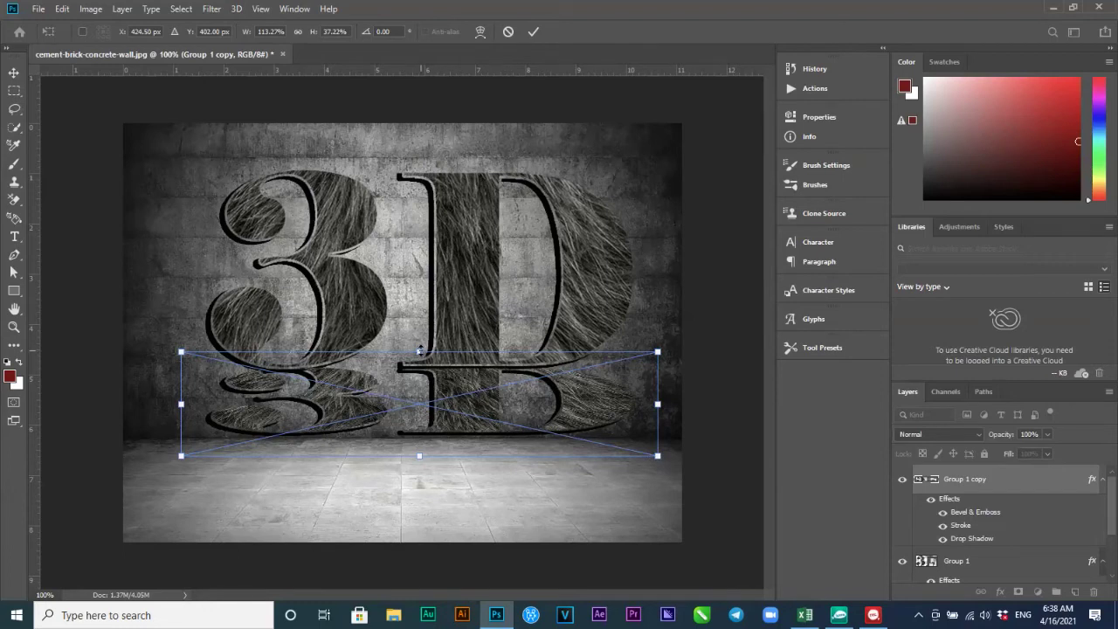
mouse_move(420, 351)
mouse_down()
mouse_move(417, 334)
mouse_move(409, 370)
mouse_move(413, 348)
mouse_move(419, 367)
mouse_up()
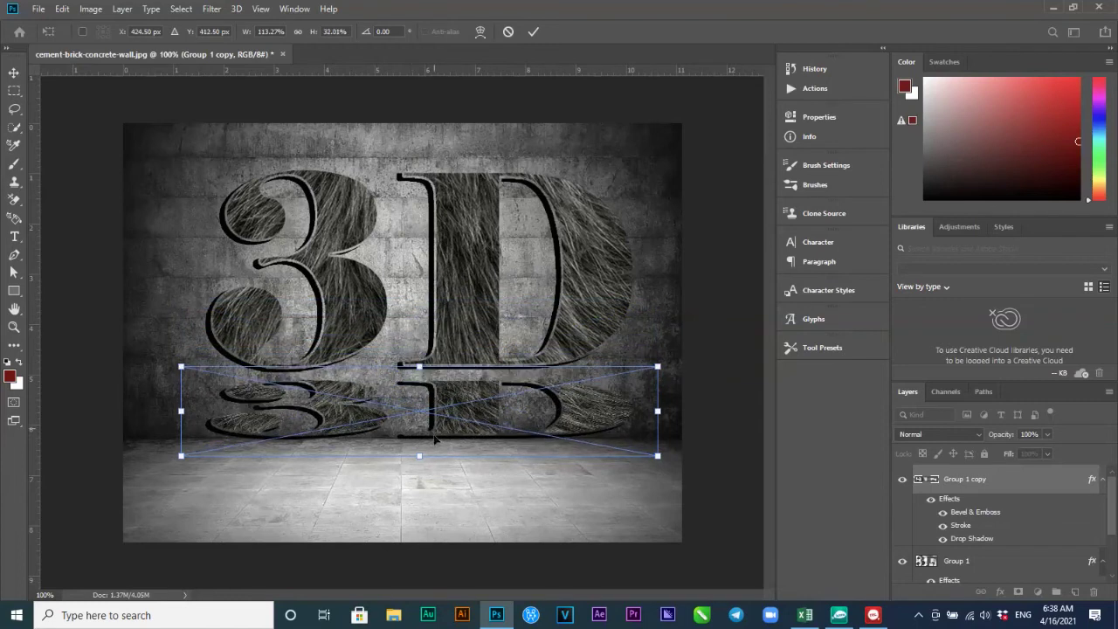
drag(422, 456, 442, 433)
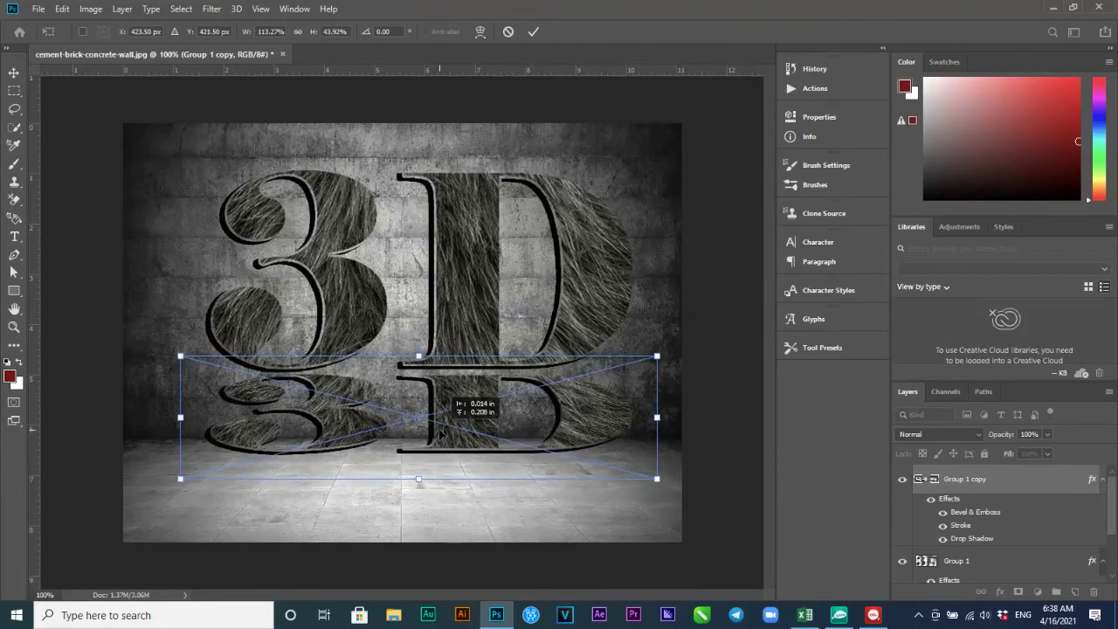
key(Return)
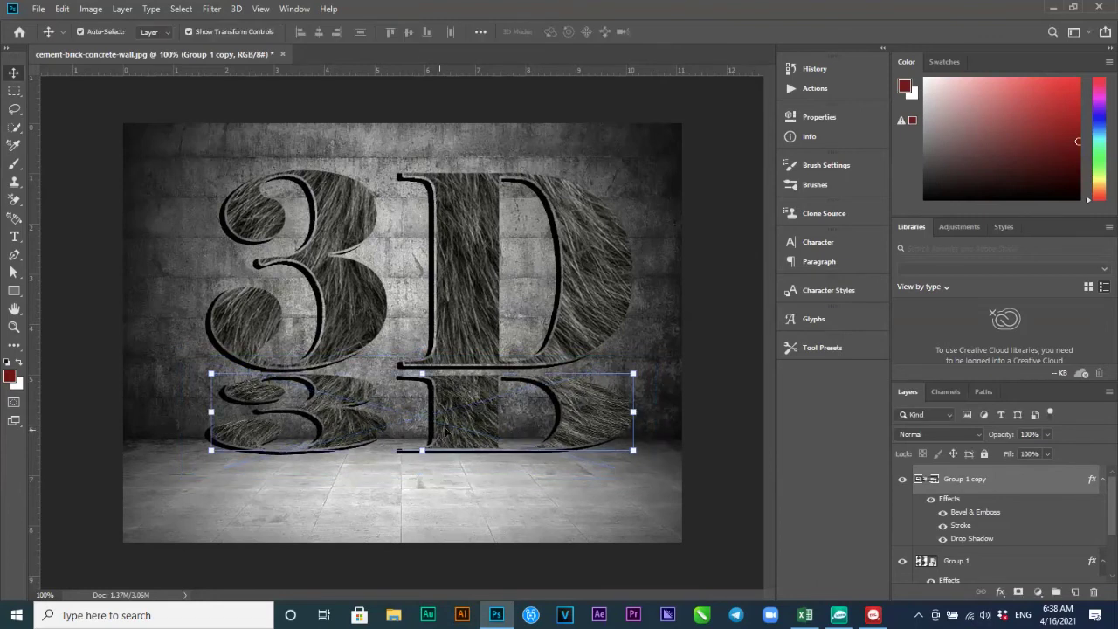
click(707, 402)
click(239, 8)
mouse_move(218, 10)
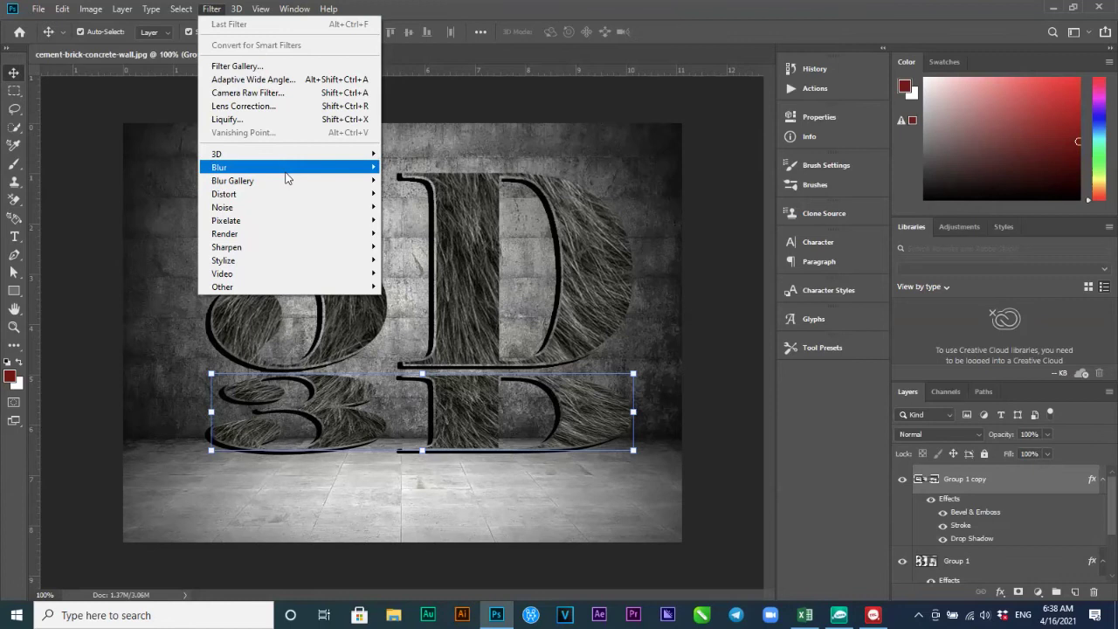
mouse_move(288, 168)
click(422, 223)
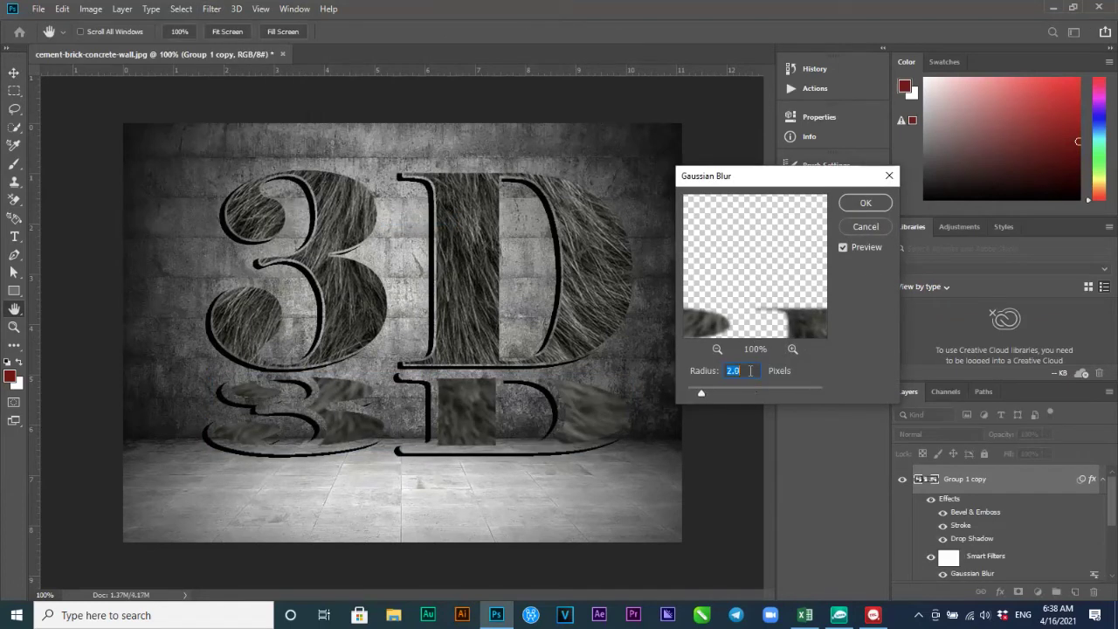
key(Up)
key(Up)
key(Up)
key(Up)
key(Up)
key(Up)
key(Up)
key(Up)
key(Up)
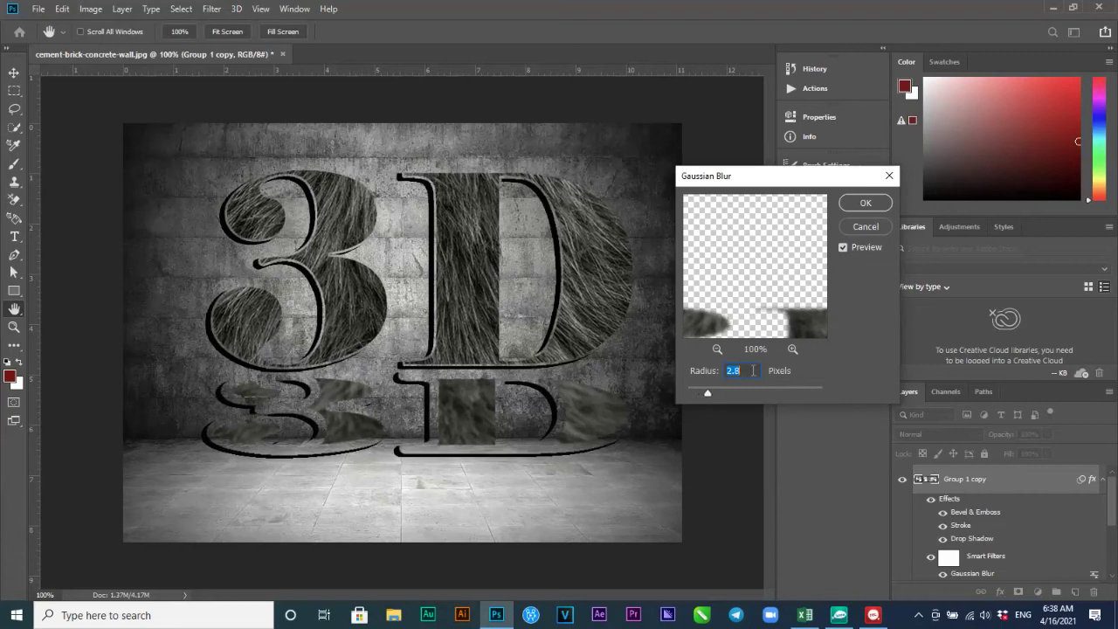
key(Up)
key(Up)
key(Up)
key(Up)
key(Up)
key(Up)
key(Up)
key(Up)
key(Up)
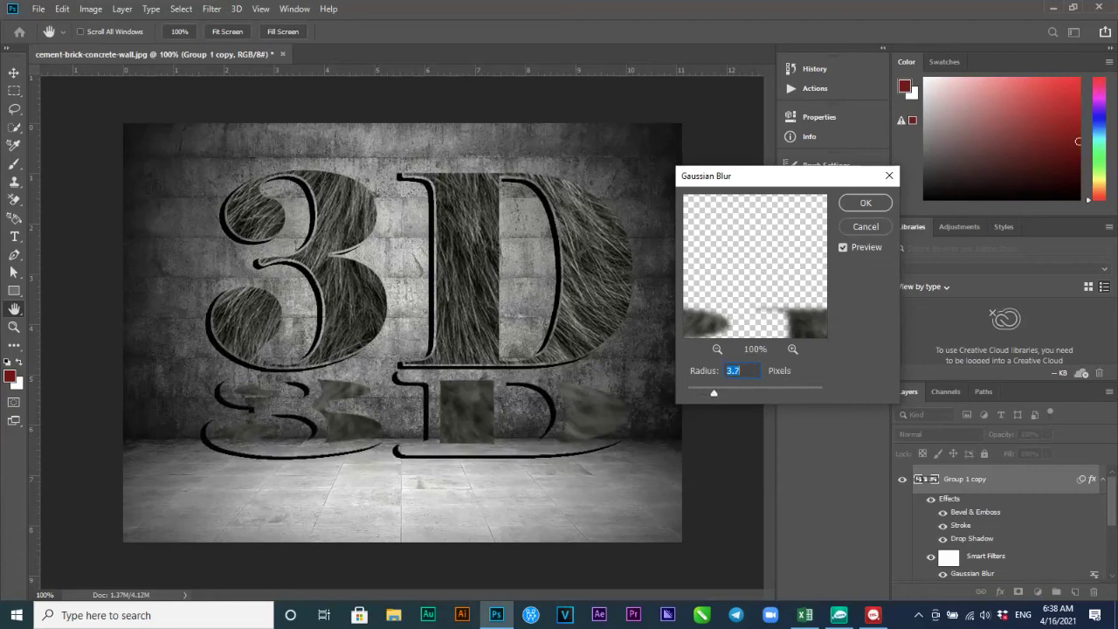
drag(715, 393, 747, 392)
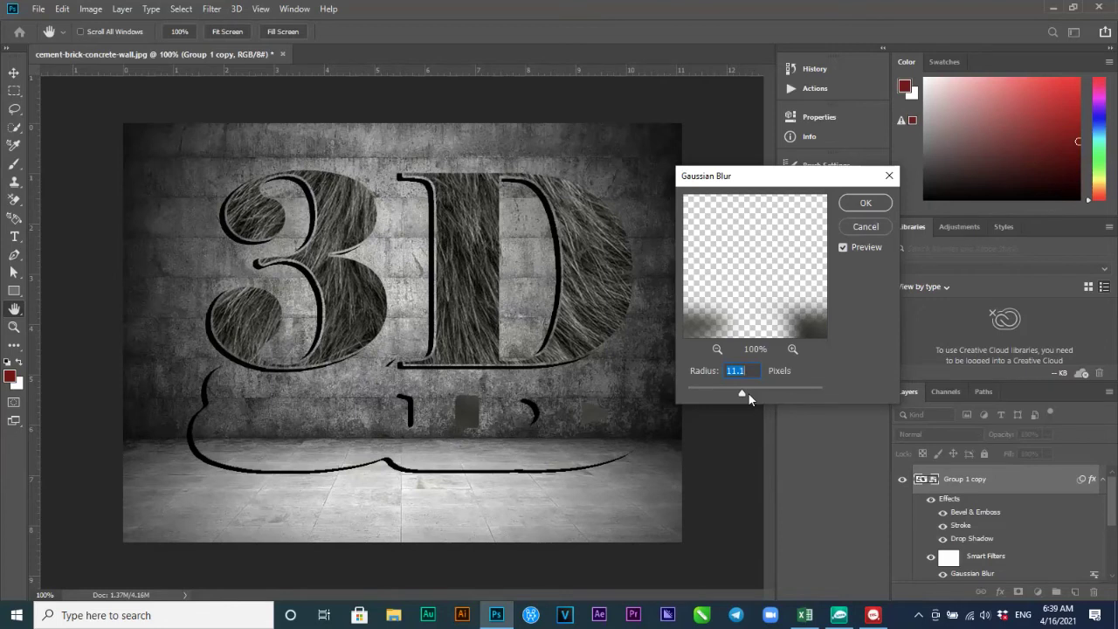
click(863, 226)
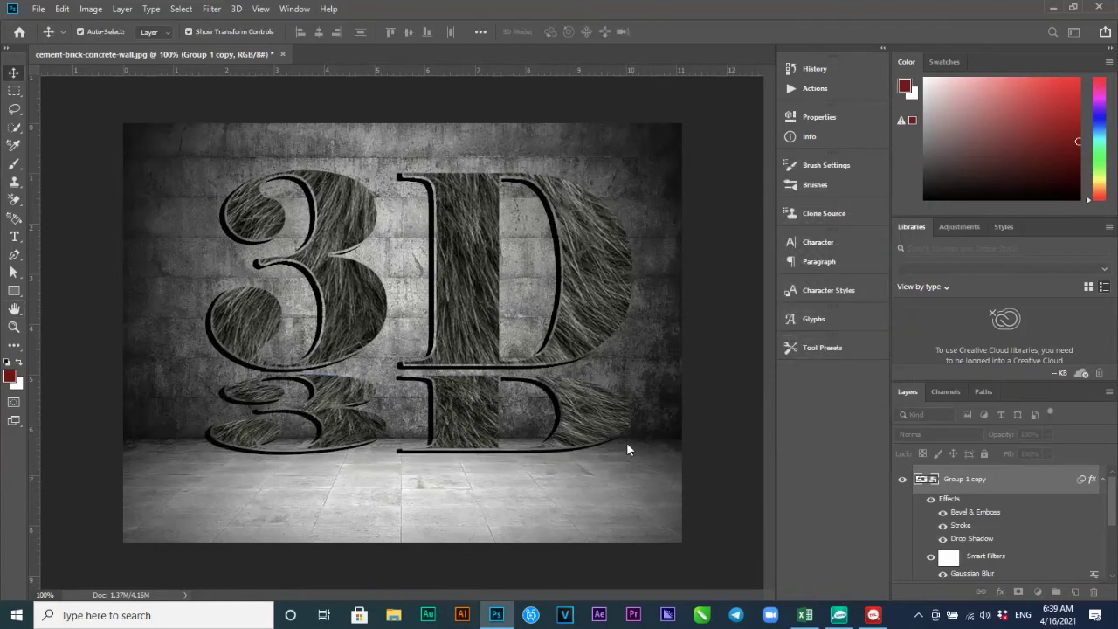
- Lower the squashed text copy's opacity to 37% and dismiss the message notification
click(1040, 435)
text(84)
key(Return)
click(1046, 434)
drag(1047, 452, 1030, 452)
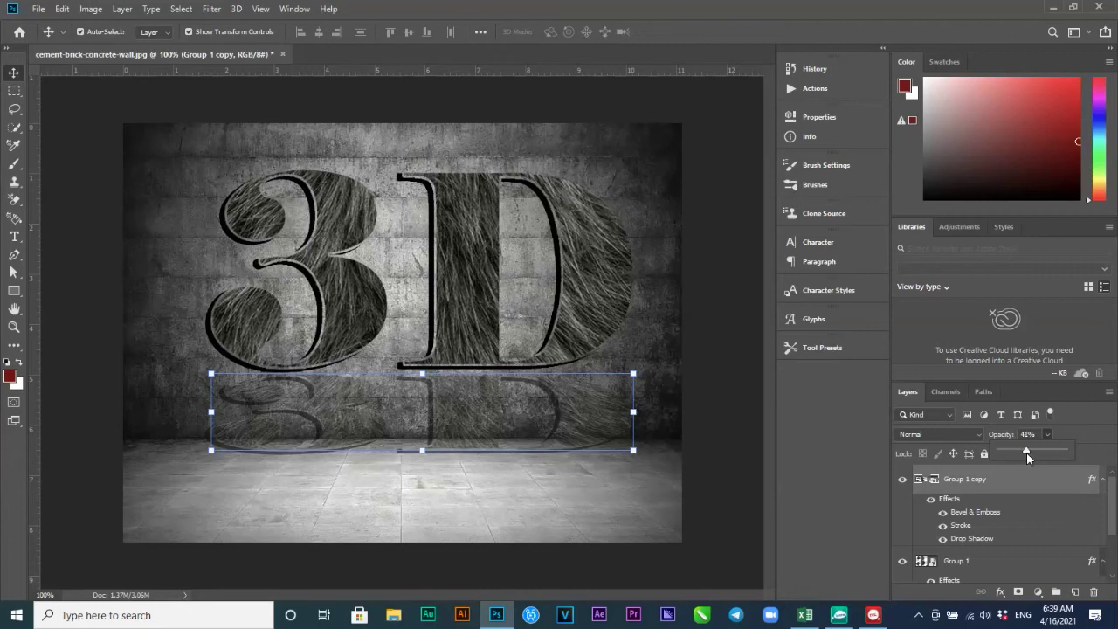
drag(1017, 453, 1014, 454)
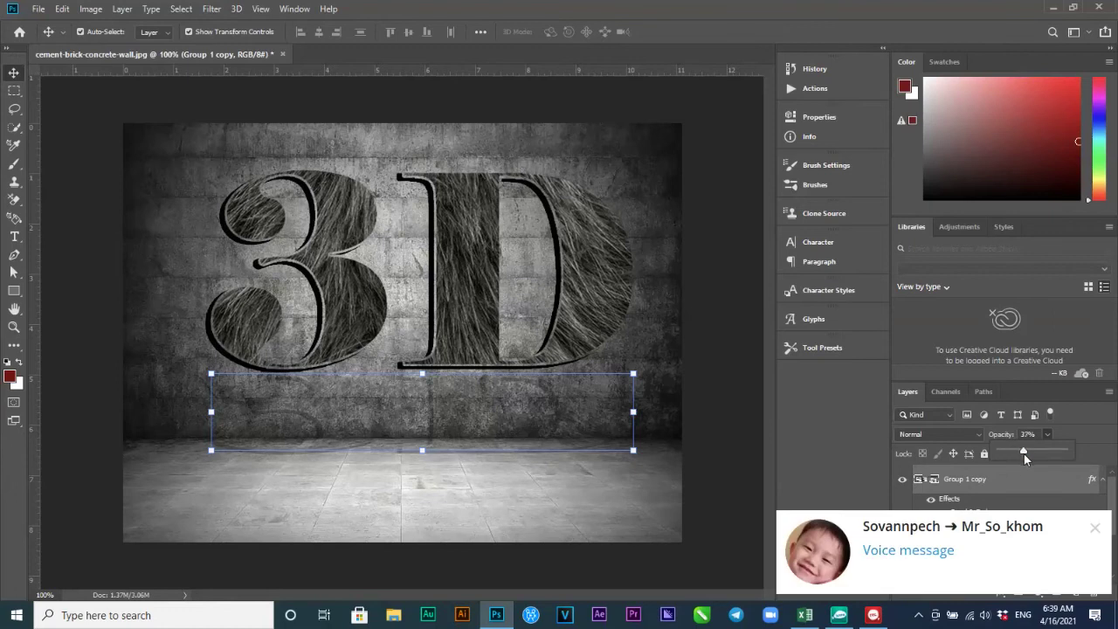
click(1094, 531)
- Move the squashed text copy down onto the floor and nudge it slightly left
click(513, 403)
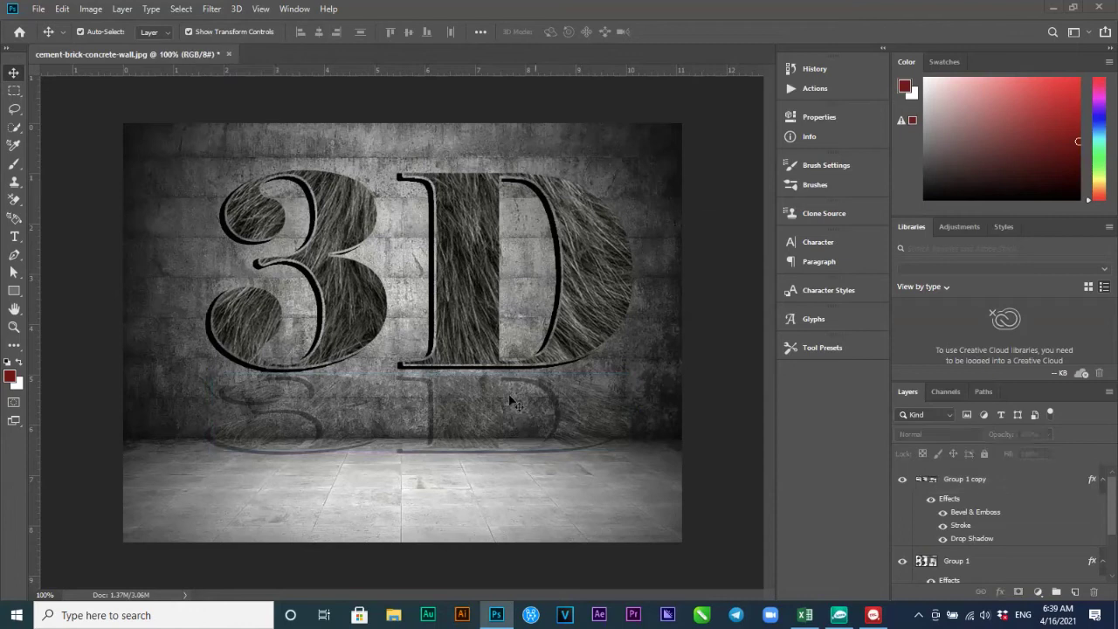
drag(465, 421, 460, 482)
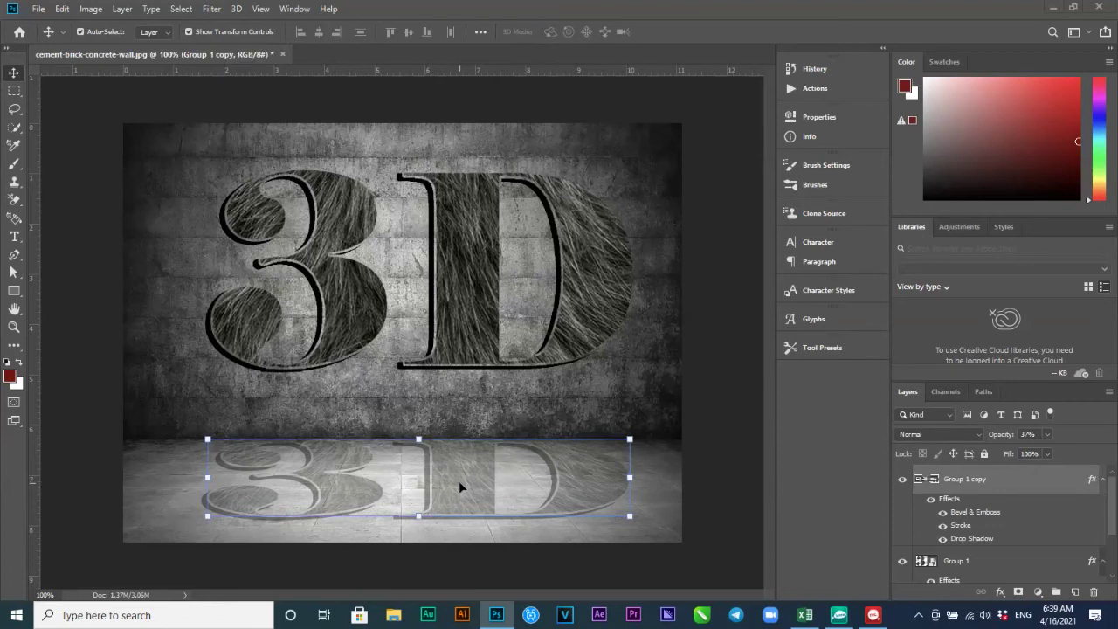
key(Left)
key(Left)
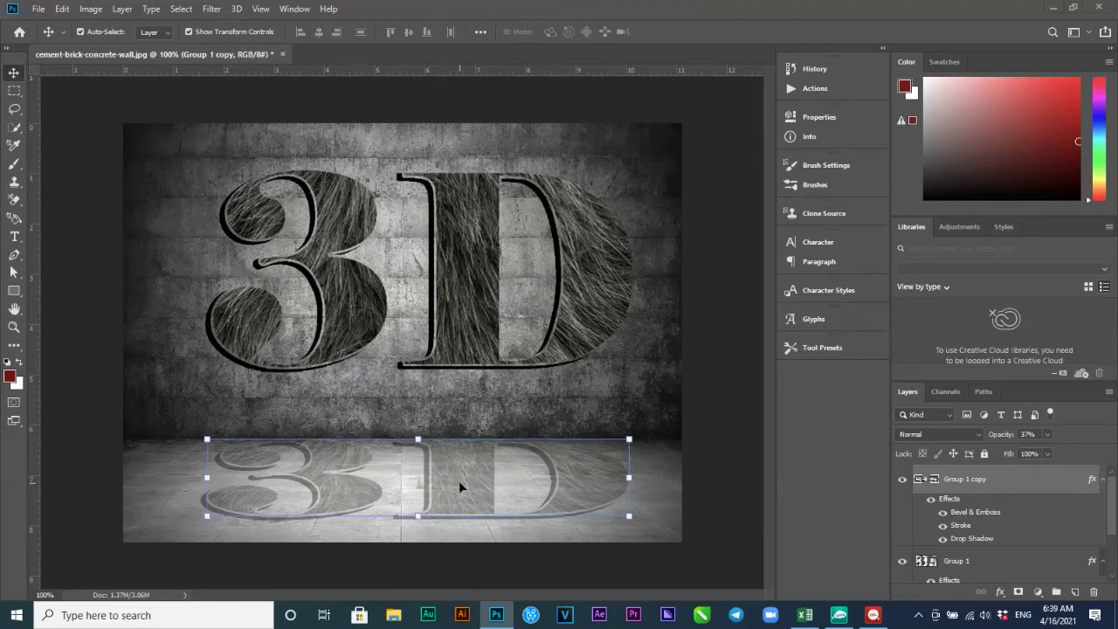
- Reduce the floor copy's opacity to 14% and deselect it
click(1028, 434)
text(23)
key(Return)
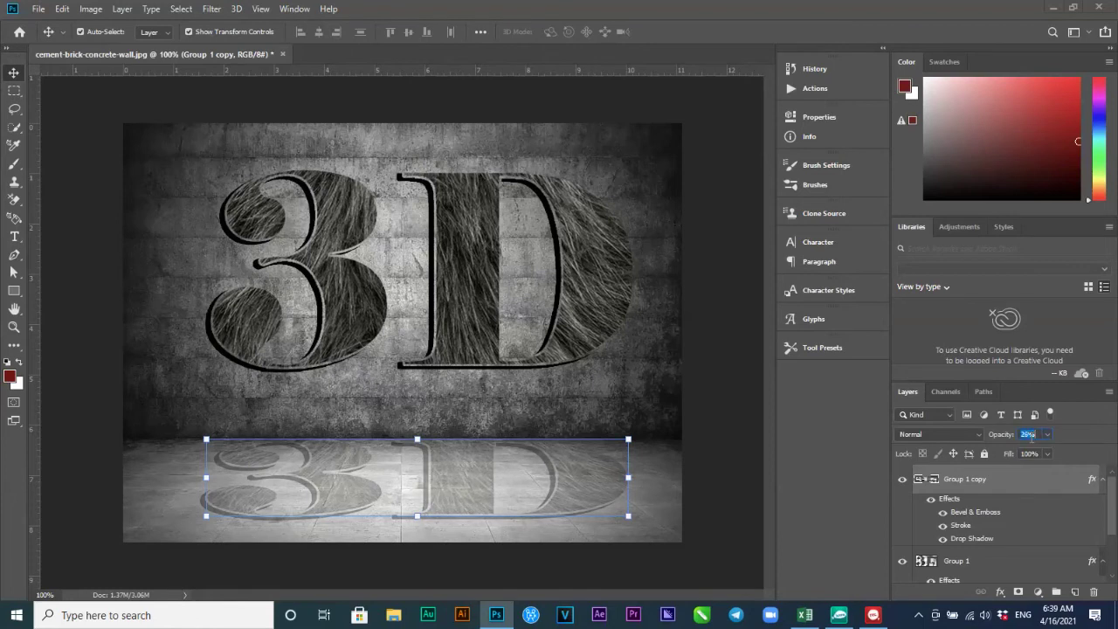
text(18)
key(Return)
text(14)
key(Return)
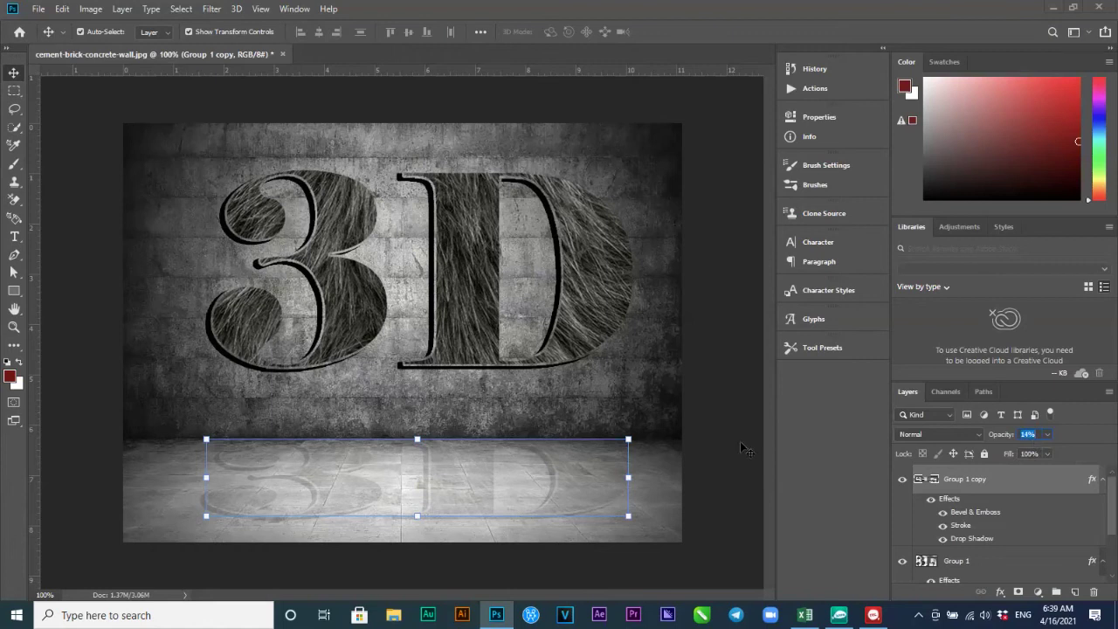
click(740, 448)
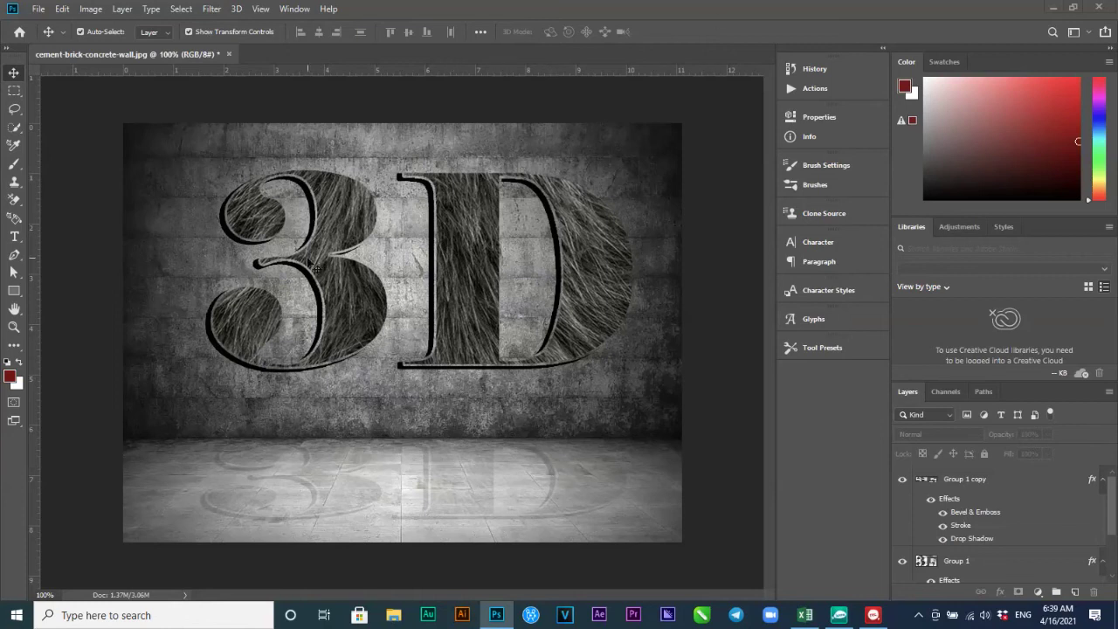
click(39, 10)
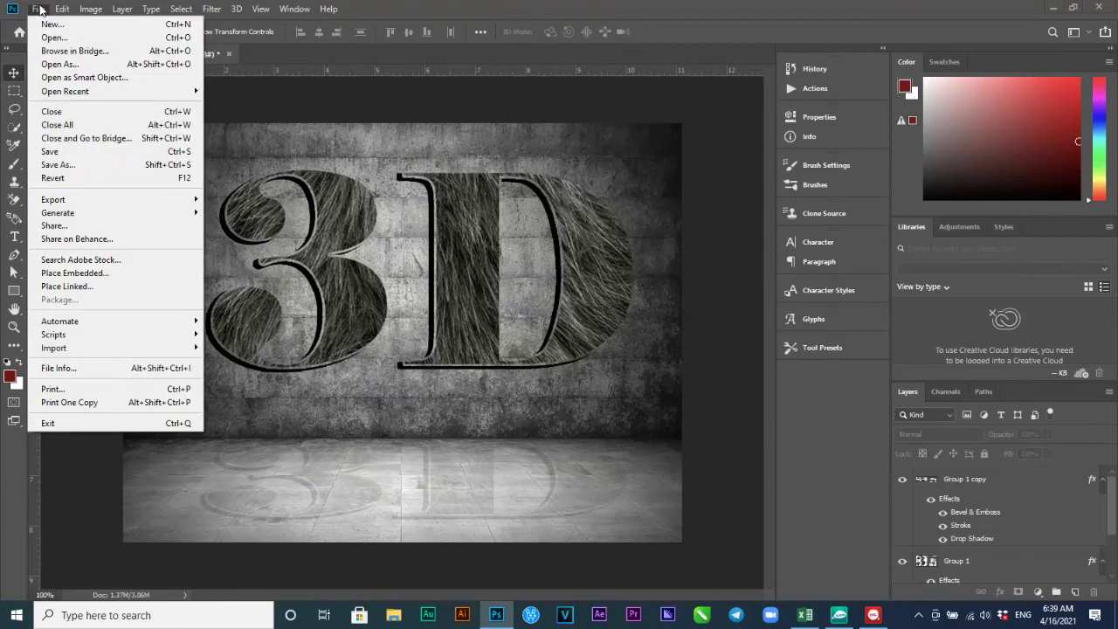
click(545, 99)
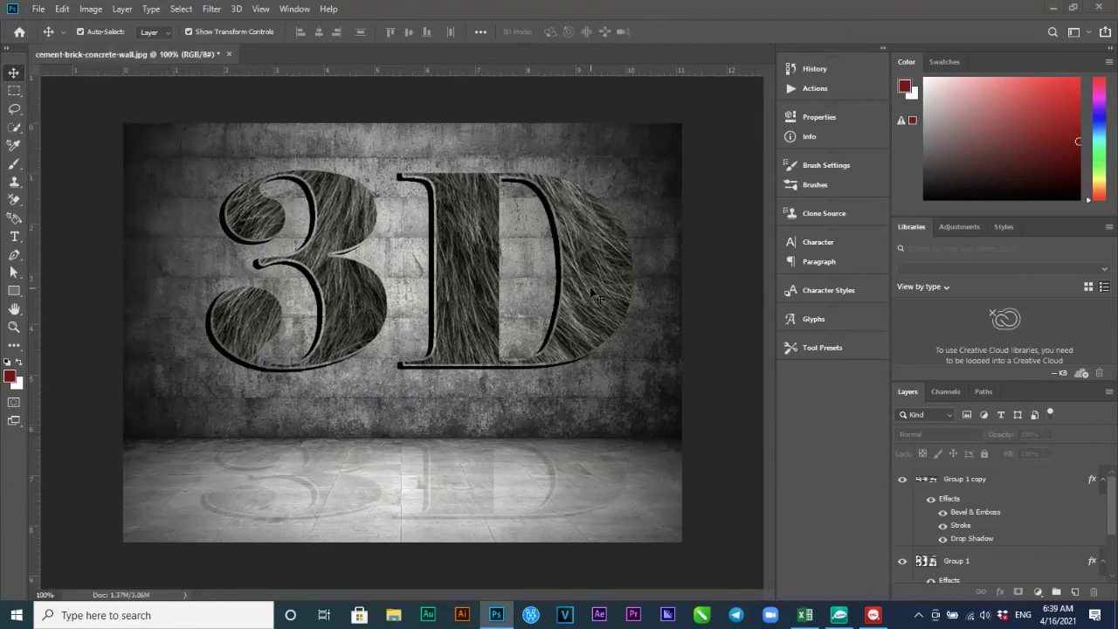
click(38, 10)
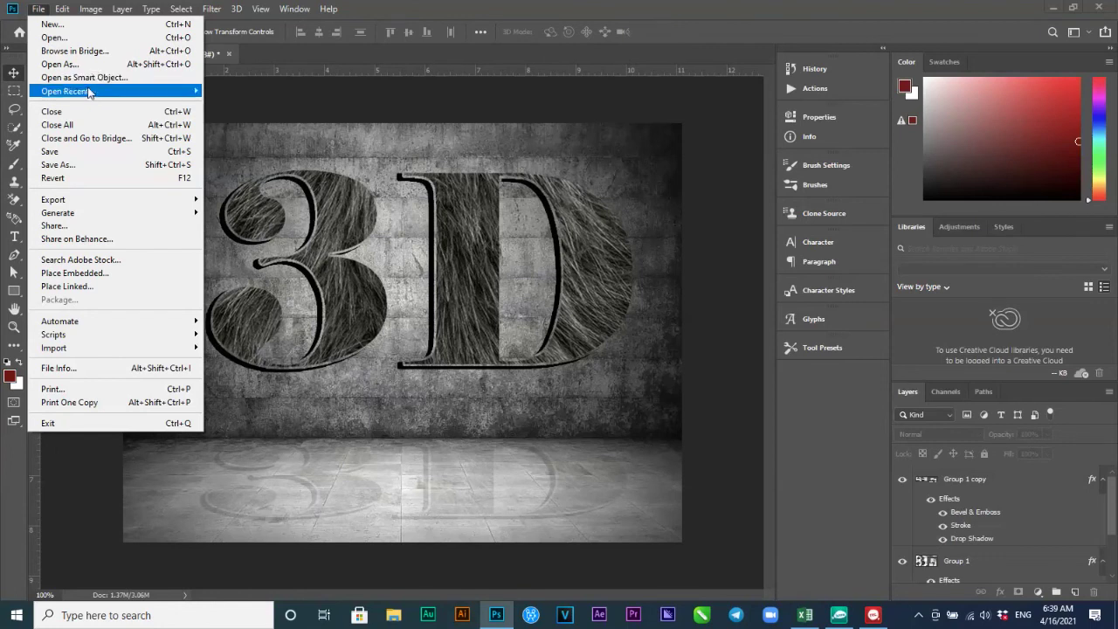
- Save a copy of the finished artwork as a PNG named 3D1 in the Desktop's Background folder, using the large file size option
click(107, 165)
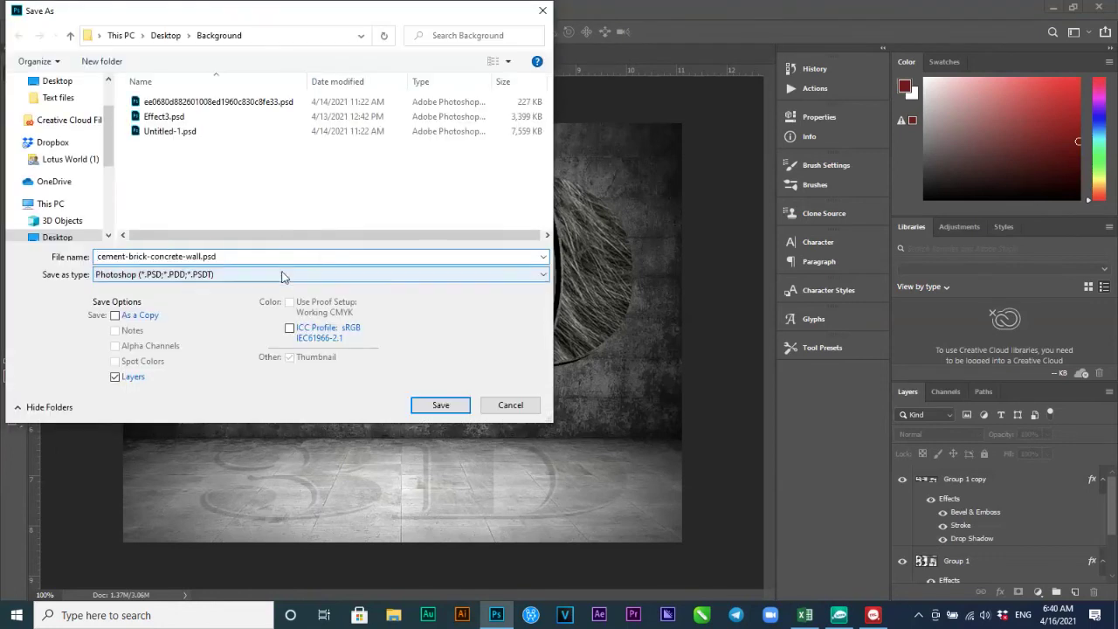
click(282, 276)
click(217, 469)
click(225, 256)
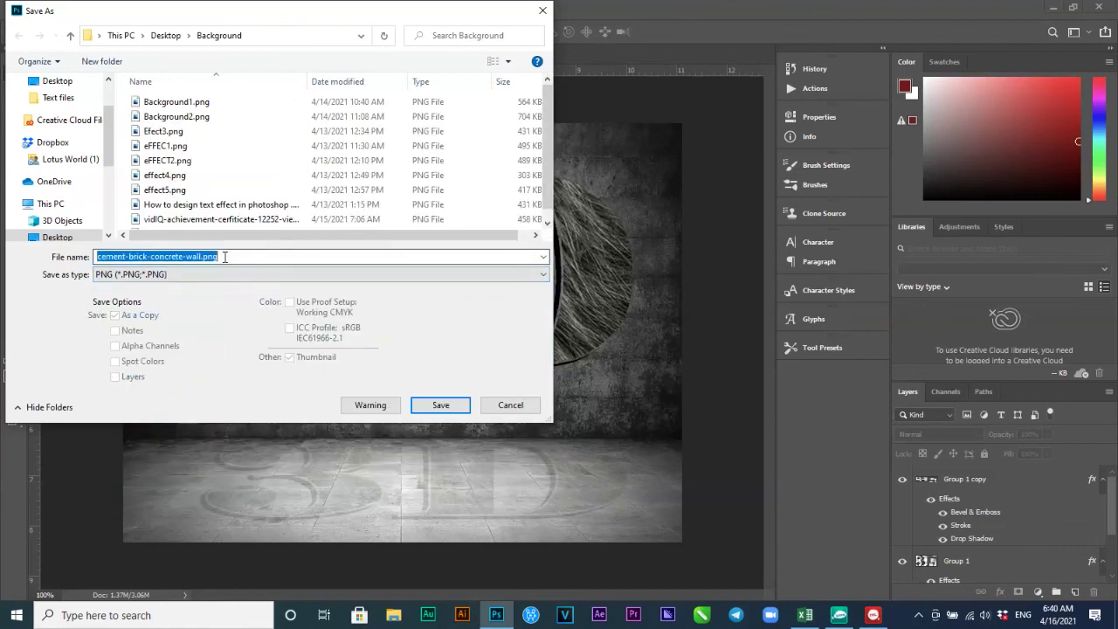
text(3D)
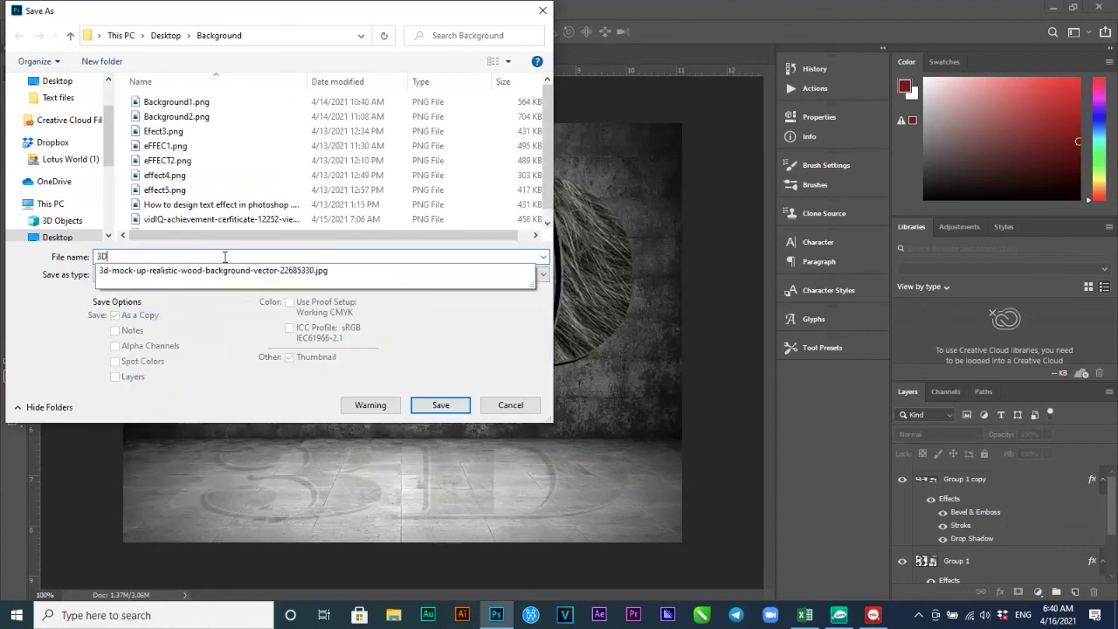
key(Return)
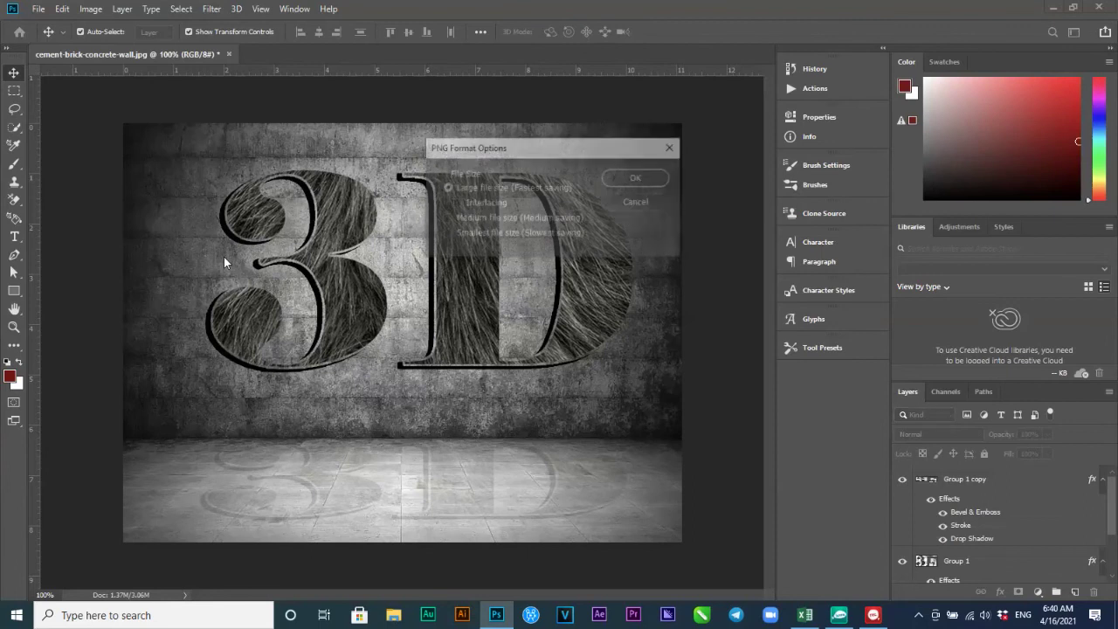
click(635, 178)
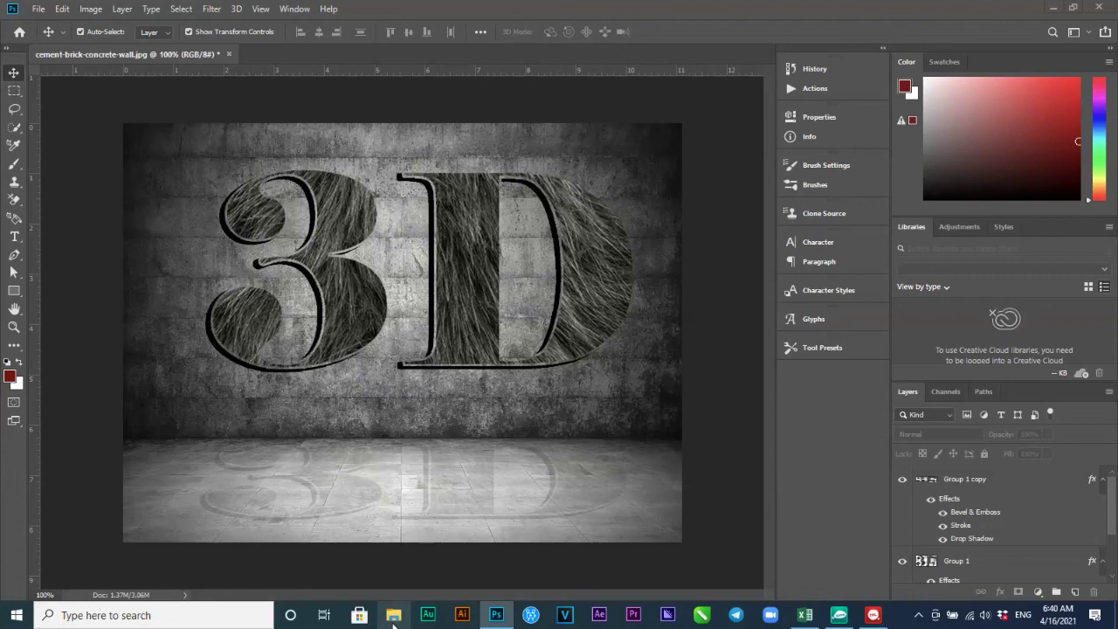
- Switch to File Explorer and open the Background folder on the Desktop
click(393, 615)
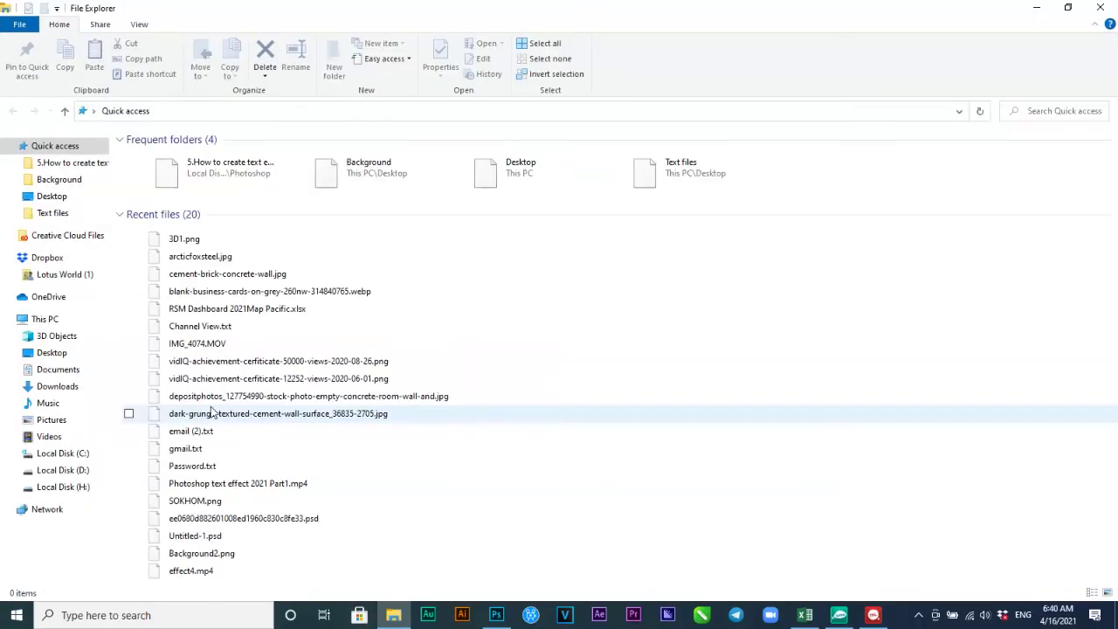
click(60, 470)
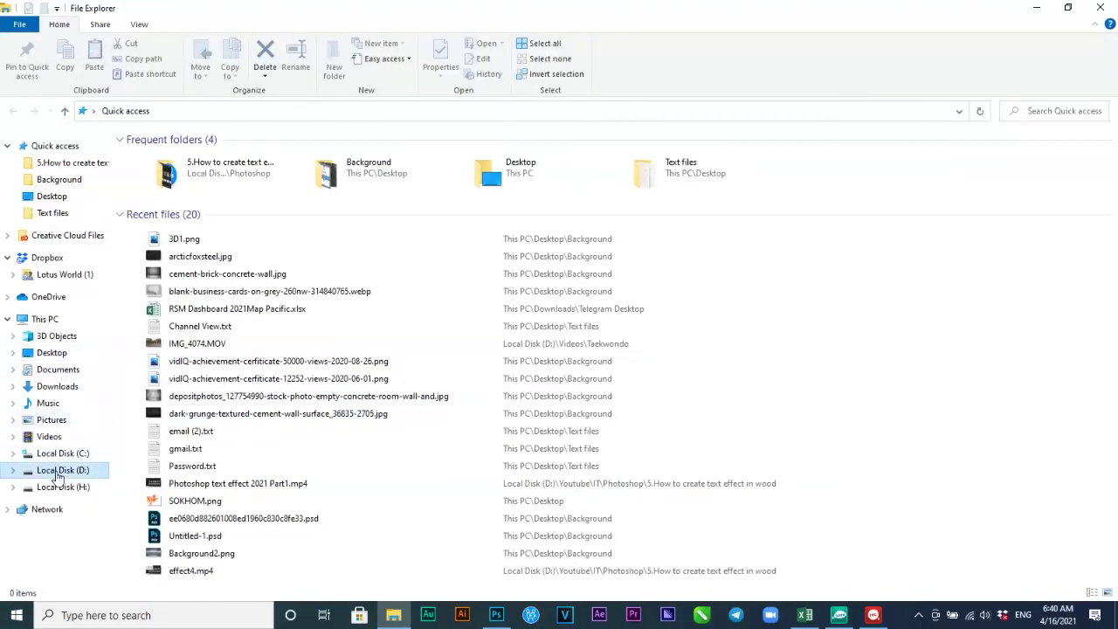
click(62, 339)
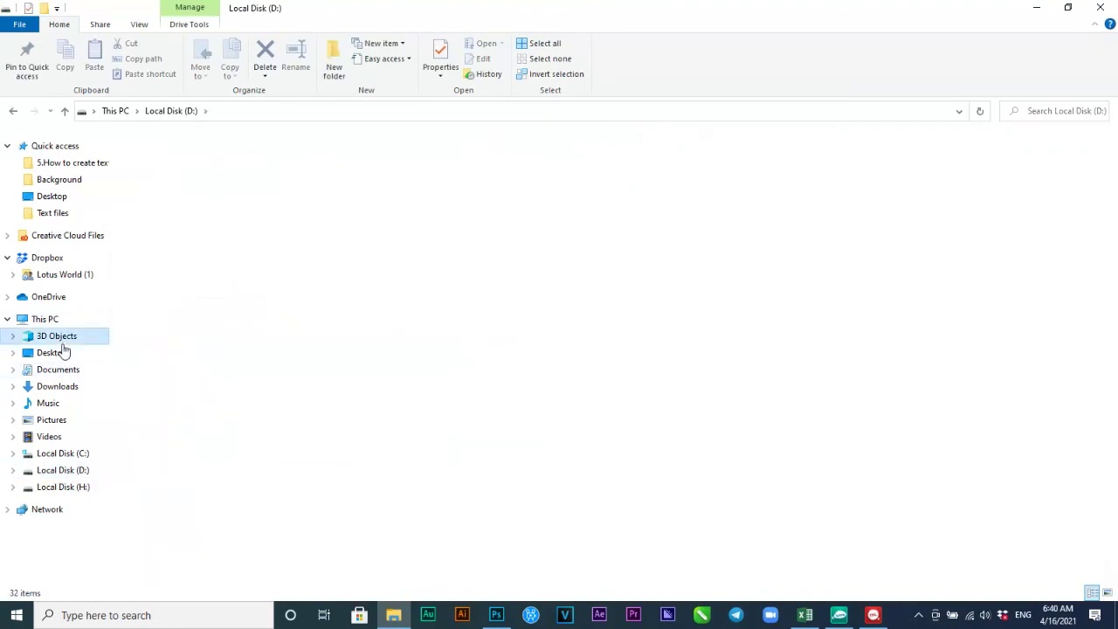
click(66, 353)
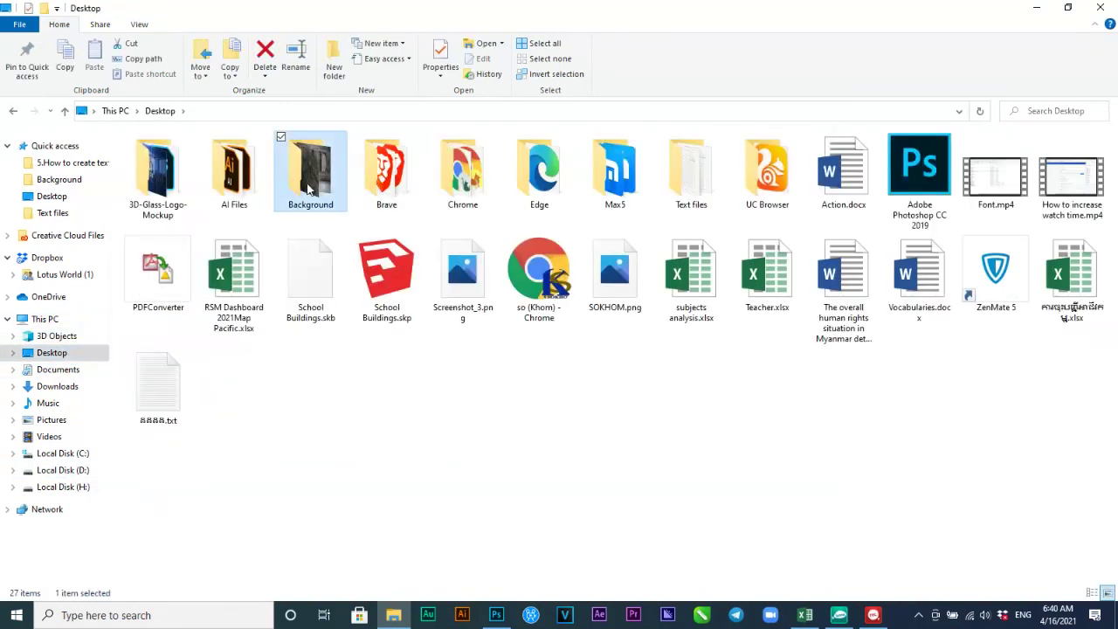
double_click(307, 189)
- Open 3D1.png in the Photos viewer and enlarge it slightly to inspect the exported text effect
click(236, 175)
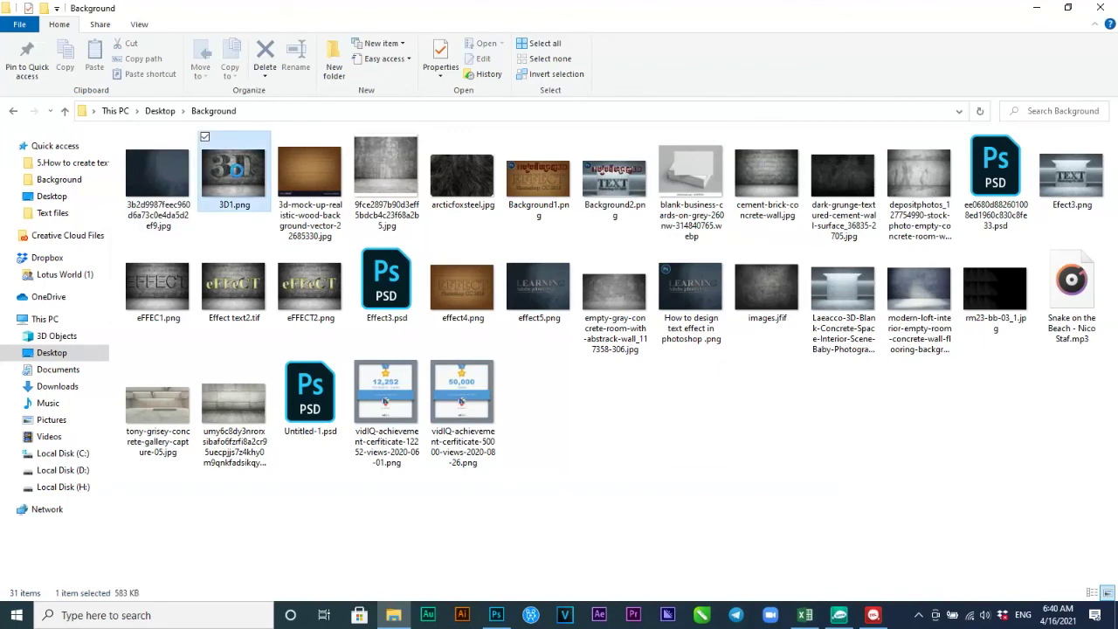
double_click(236, 174)
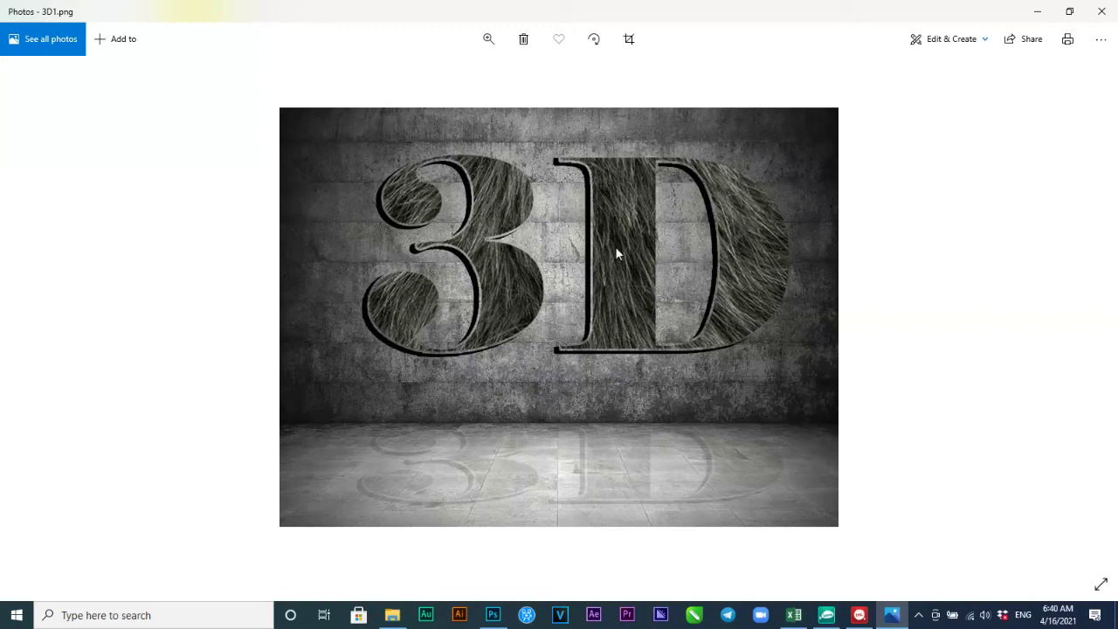
click(489, 38)
drag(424, 76, 438, 76)
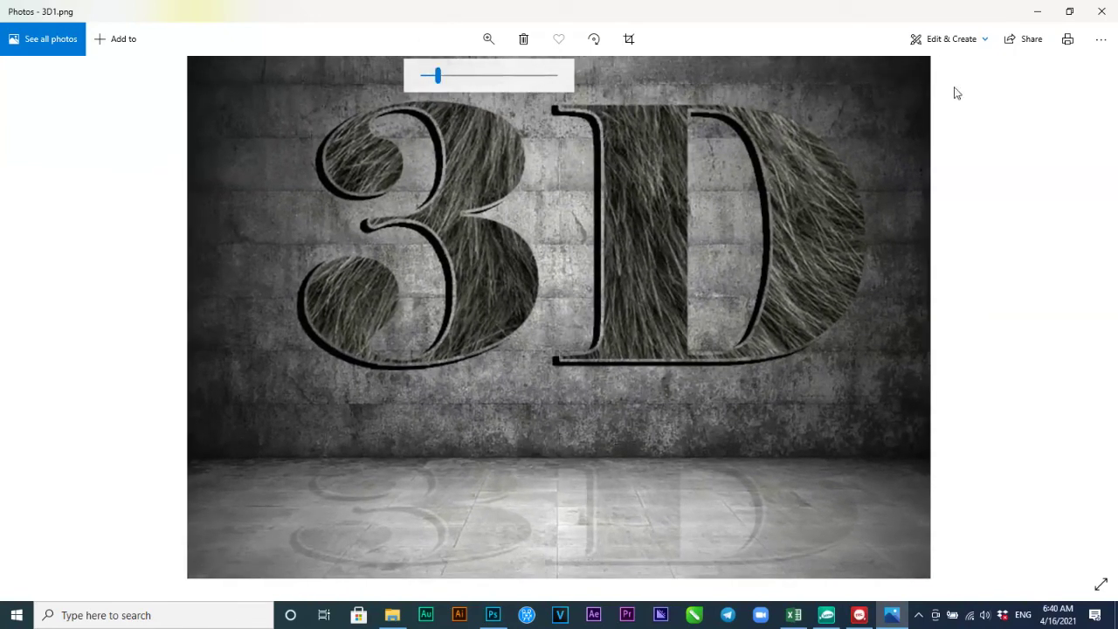